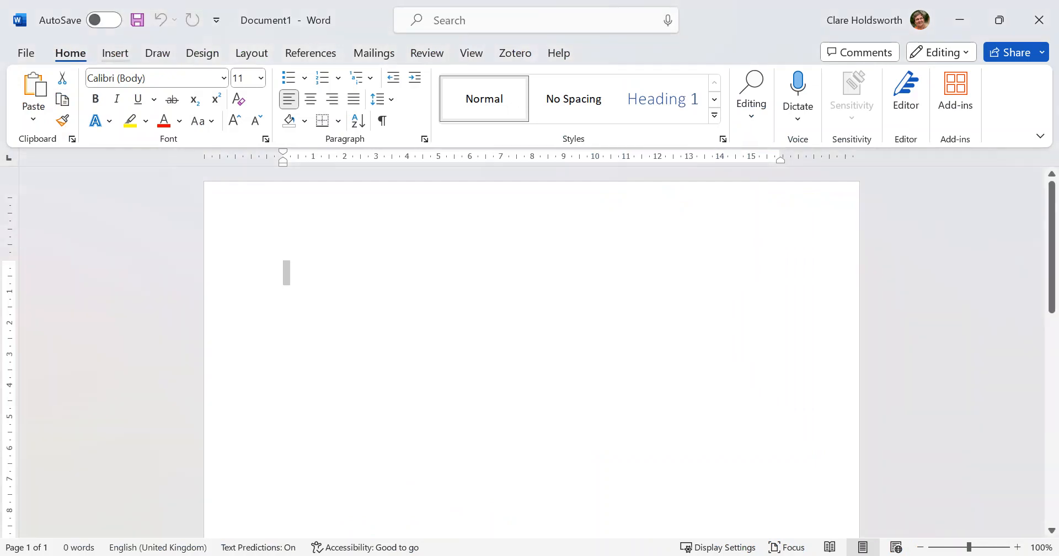
Insert a table with four columns and six rows into the blank document.
{"action": "left_click", "coordinate": [115, 53]}
{"action": "left_click", "coordinate": [132, 99]}
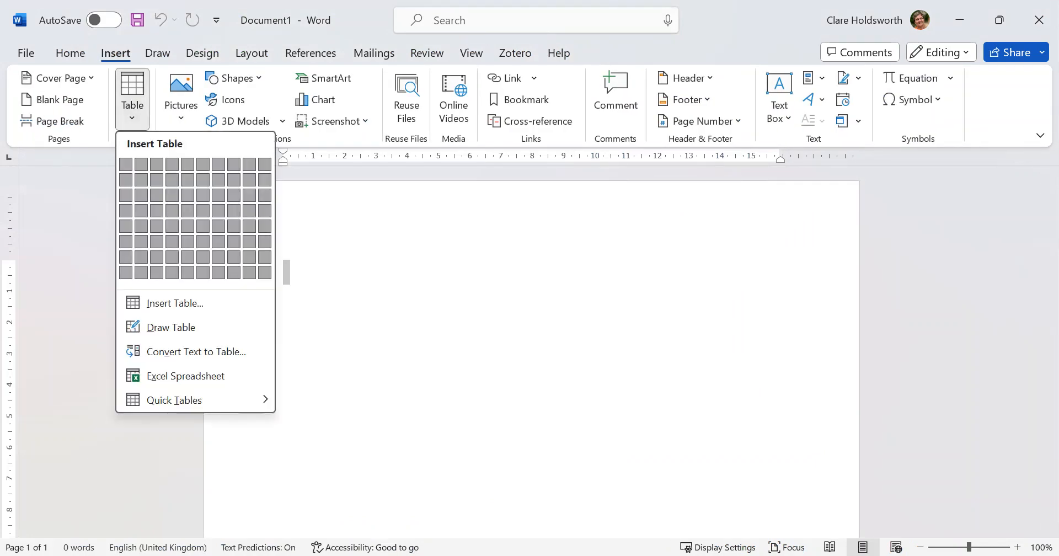
{"action": "key", "text": "Escape"}
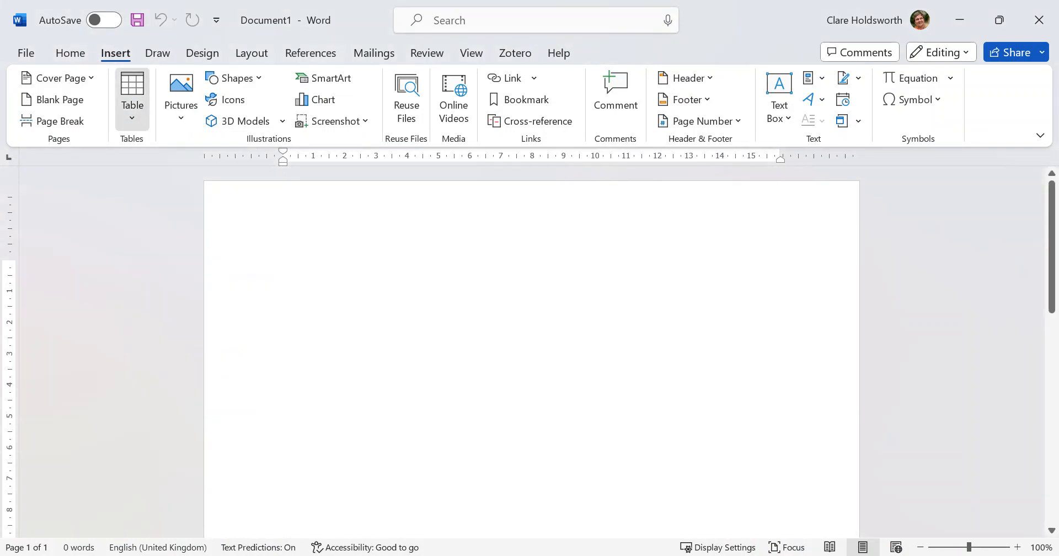
{"action": "left_click", "coordinate": [132, 100]}
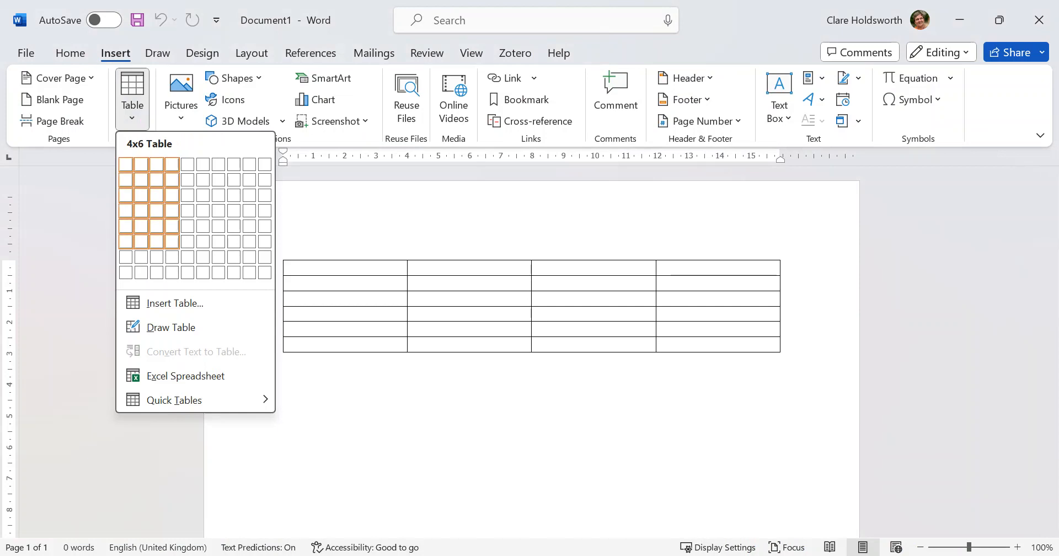
{"action": "left_click", "coordinate": [172, 241]}
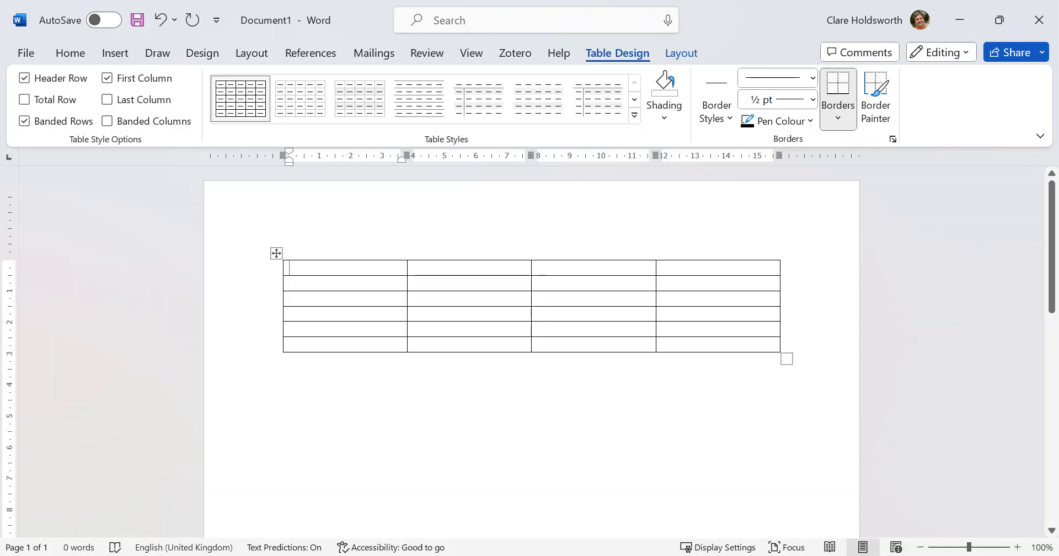
Merge the top two cells of the first column and enter the heading "Views on Climate Change".
{"action": "left_click_drag", "start_coordinate": [342, 267], "coordinate": [342, 283]}
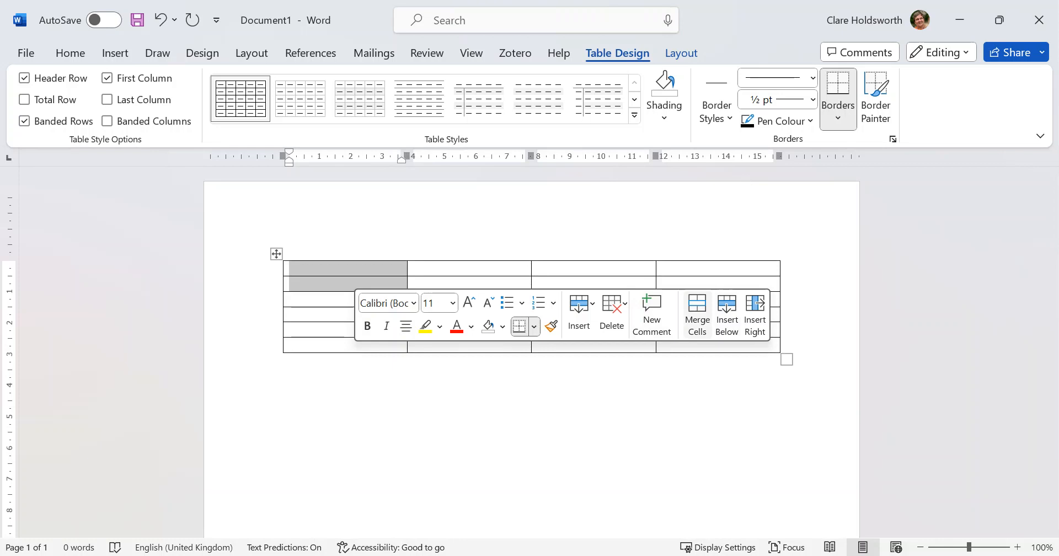
{"action": "left_click", "coordinate": [697, 313]}
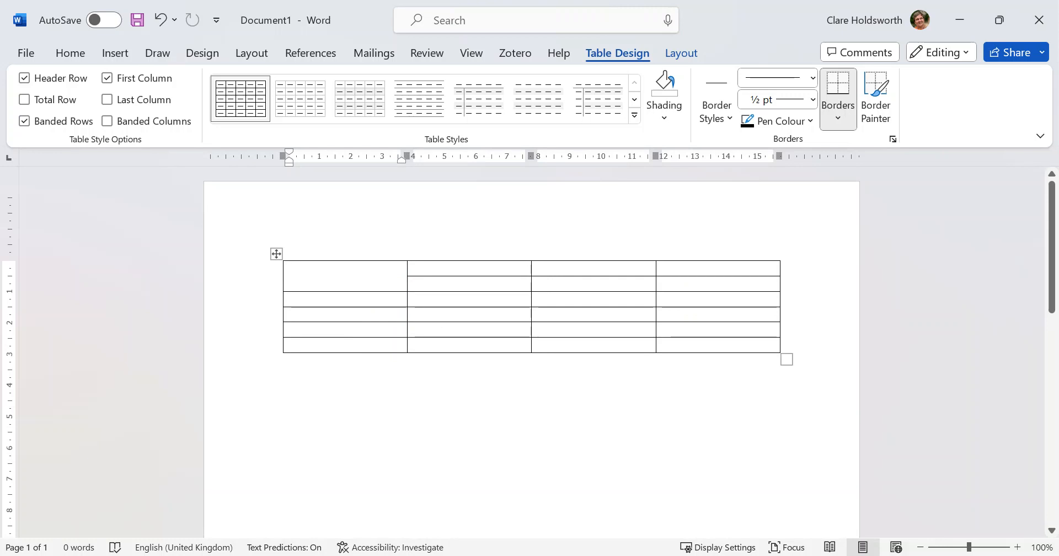
{"action": "type", "text": "View"}
{"action": "type", "text": "s on Cli"}
{"action": "type", "text": "mate Chn"}
{"action": "type", "text": "age"}
{"action": "key", "text": "BackSpace"}
{"action": "key", "text": "BackSpace"}
{"action": "key", "text": "BackSpace"}
{"action": "key", "text": "BackSpace"}
{"action": "type", "text": "ange"}
Enter the row labels "Climate change is not happening" and "Climate change is not caused by human activity" below the first column's heading.
{"action": "left_click", "coordinate": [290, 300]}
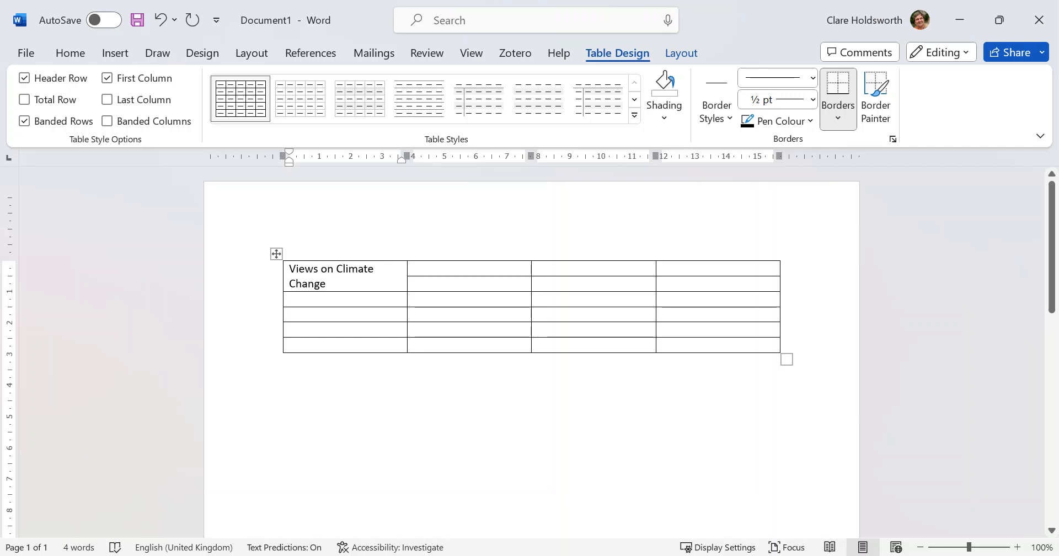
{"action": "type", "text": "Climate change is not happenin"}
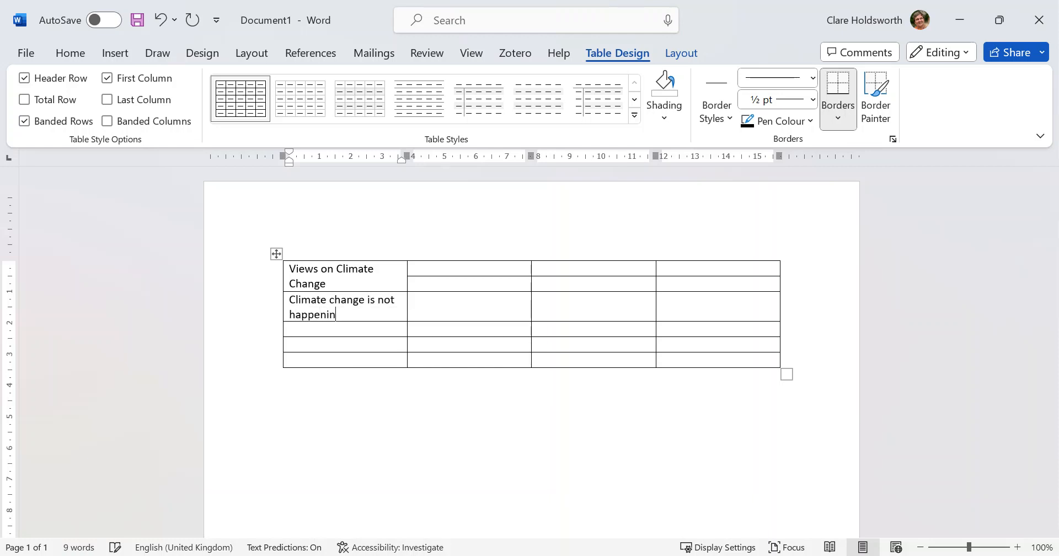
{"action": "type", "text": "g"}
{"action": "left_click", "coordinate": [289, 329]}
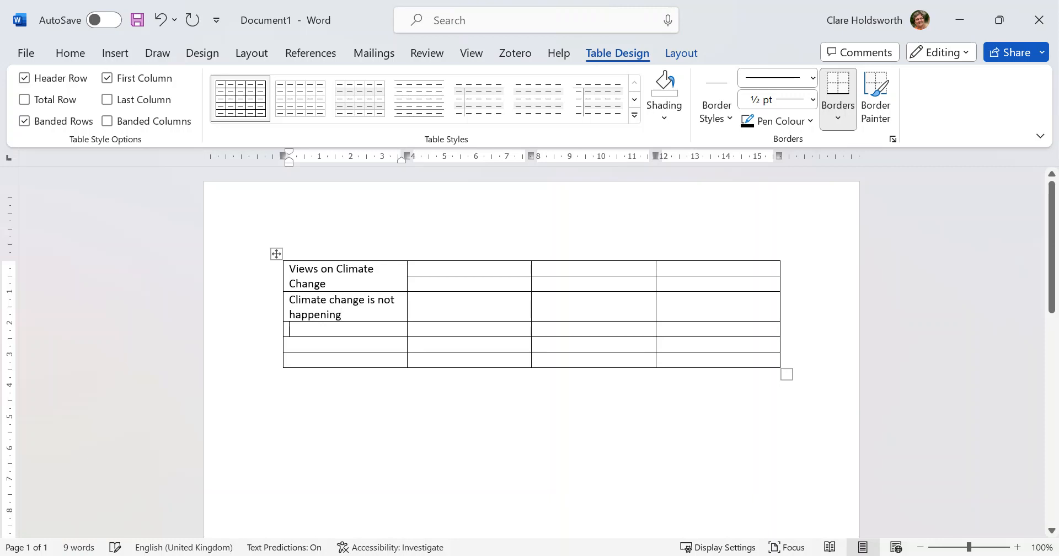
{"action": "type", "text": "Climate cchange is not caused by human activity"}
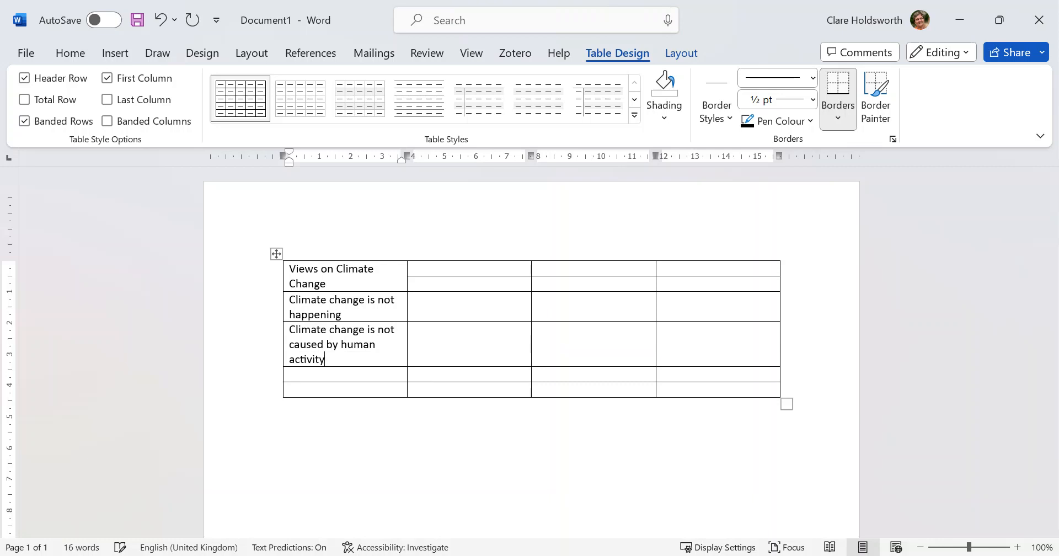
Enter "Climate change is caused by human activity" as the third row label in the first column.
{"action": "left_click", "coordinate": [290, 374]}
{"action": "type", "text": "Climate chage"}
{"action": "key", "text": "BackSpace"}
{"action": "key", "text": "BackSpace"}
{"action": "key", "text": "BackSpace"}
{"action": "type", "text": "ang"}
{"action": "key", "text": "BackSpace"}
{"action": "key", "text": "BackSpace"}
{"action": "key", "text": "BackSpace"}
{"action": "type", "text": "ange is caused by human a"}
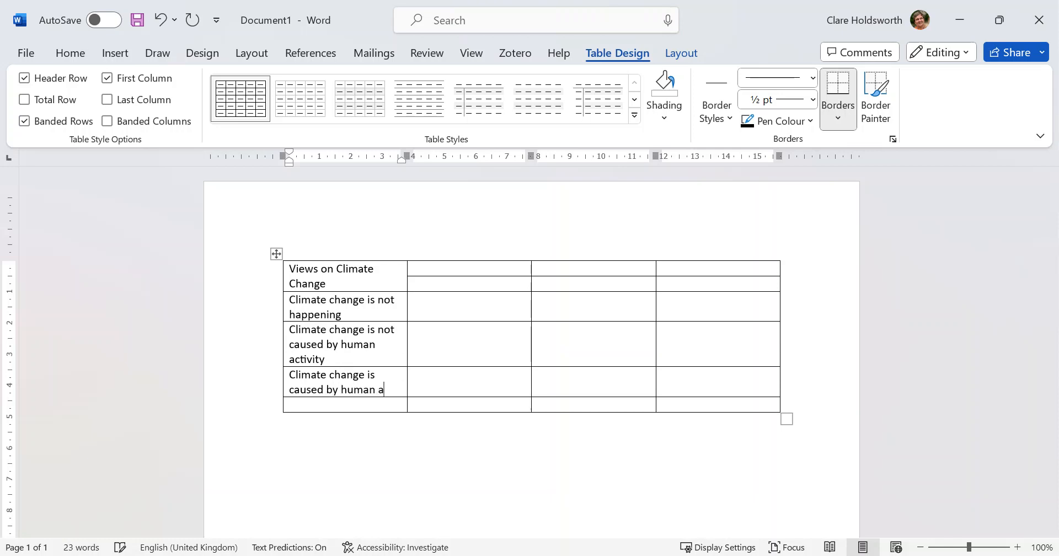
{"action": "type", "text": "ctivity"}
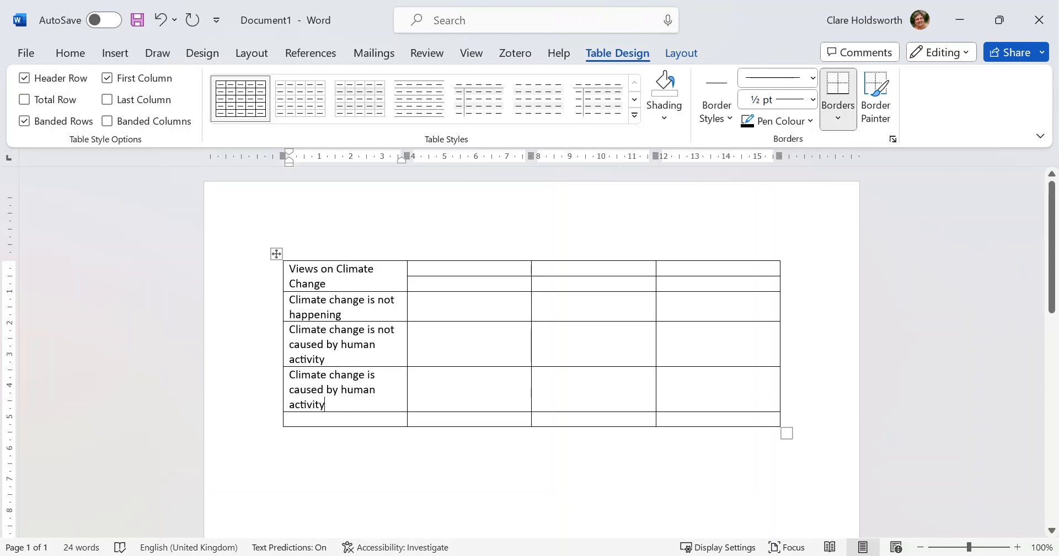
Merge the second and third cells of the table's top row.
{"action": "left_click_drag", "start_coordinate": [414, 268], "coordinate": [606, 268]}
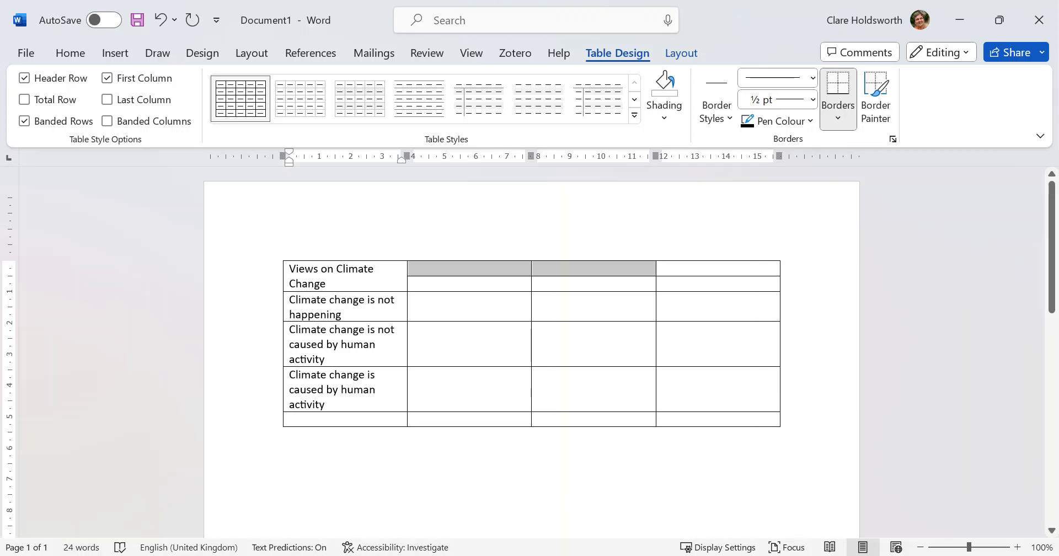
{"action": "right_click", "coordinate": [543, 268]}
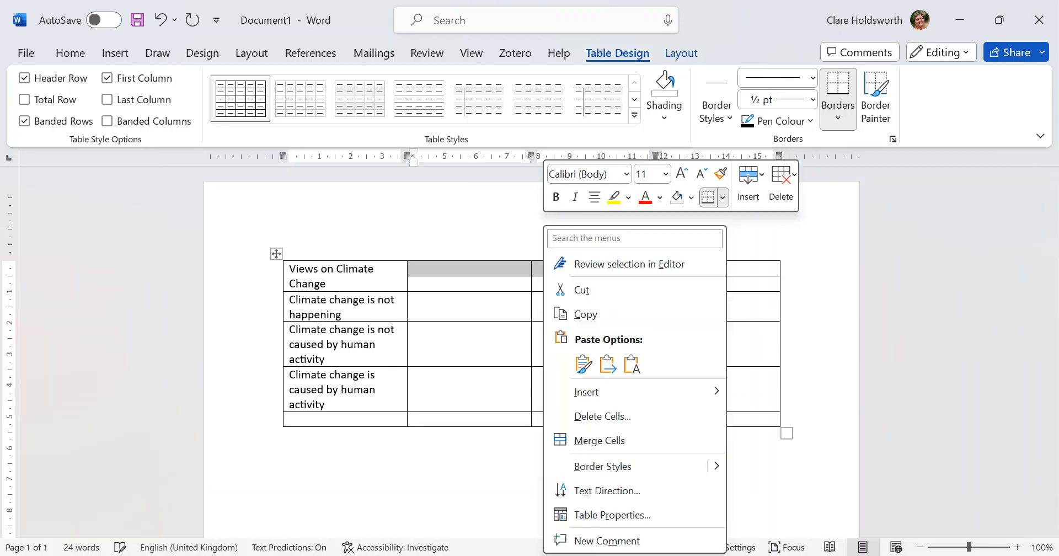
{"action": "left_click", "coordinate": [599, 440]}
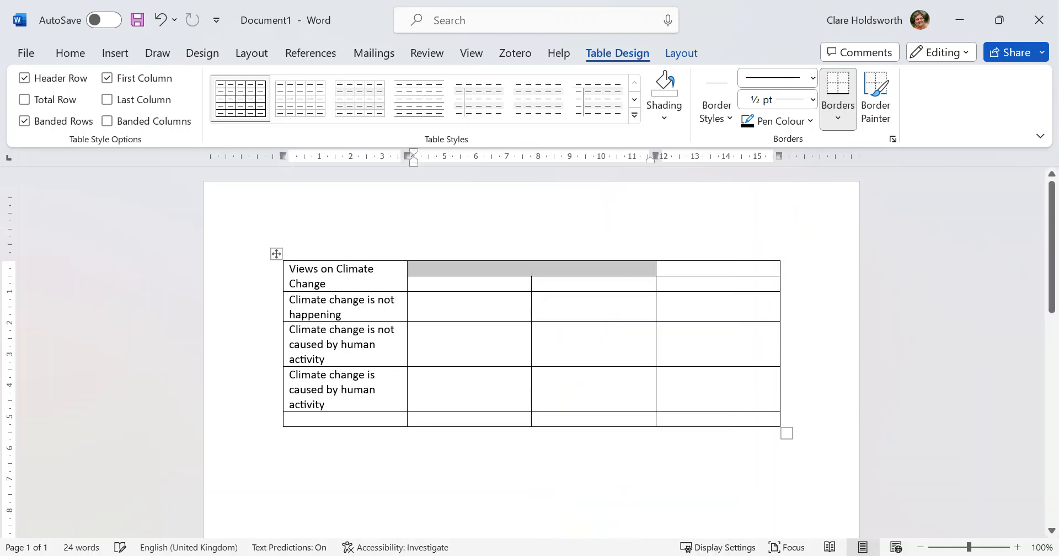
Enter the heading "Interest in Politics" in the merged top-row cell and centre it.
{"action": "type", "text": "V"}
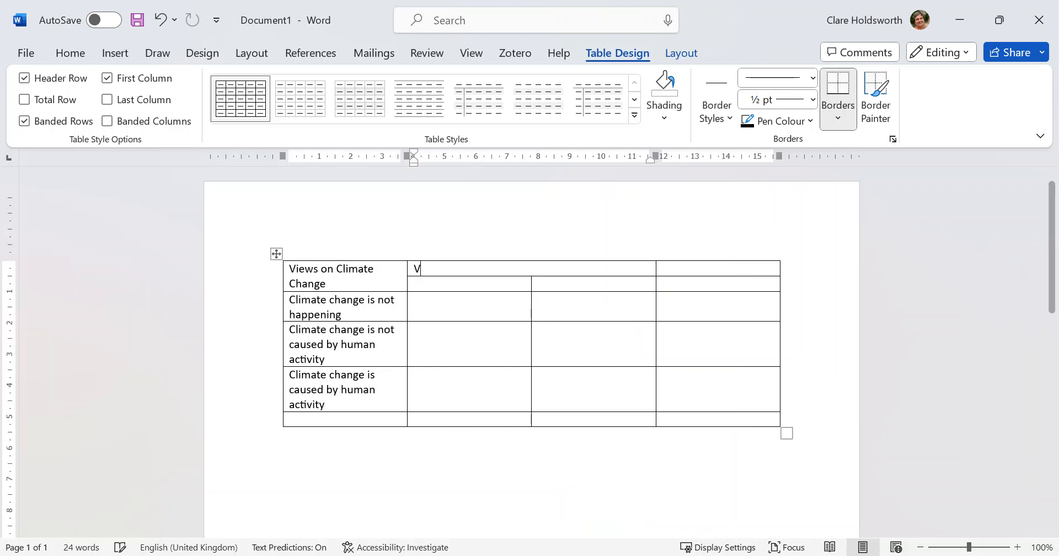
{"action": "type", "text": "iews on "}
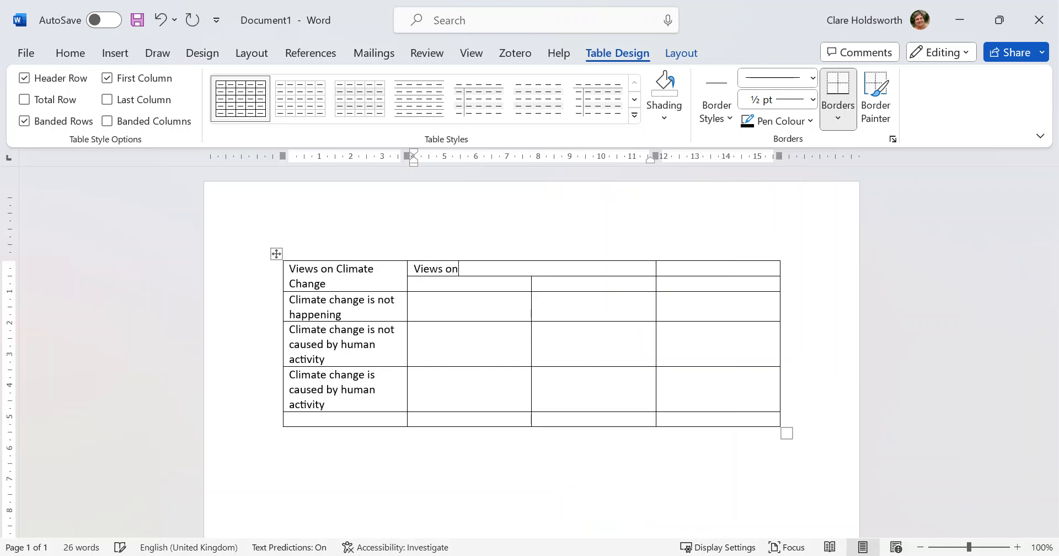
{"action": "type", "text": "Pe"}
{"action": "key", "text": "BackSpace"}
{"action": "key", "text": "BackSpace"}
{"action": "key", "text": "BackSpace"}
{"action": "key", "text": "BackSpace"}
{"action": "key", "text": "BackSpace"}
{"action": "key", "text": "BackSpace"}
{"action": "key", "text": "BackSpace"}
{"action": "key", "text": "BackSpace"}
{"action": "key", "text": "BackSpace"}
{"action": "key", "text": "BackSpace"}
{"action": "key", "text": "BackSpace"}
{"action": "type", "text": "Interest in Politics"}
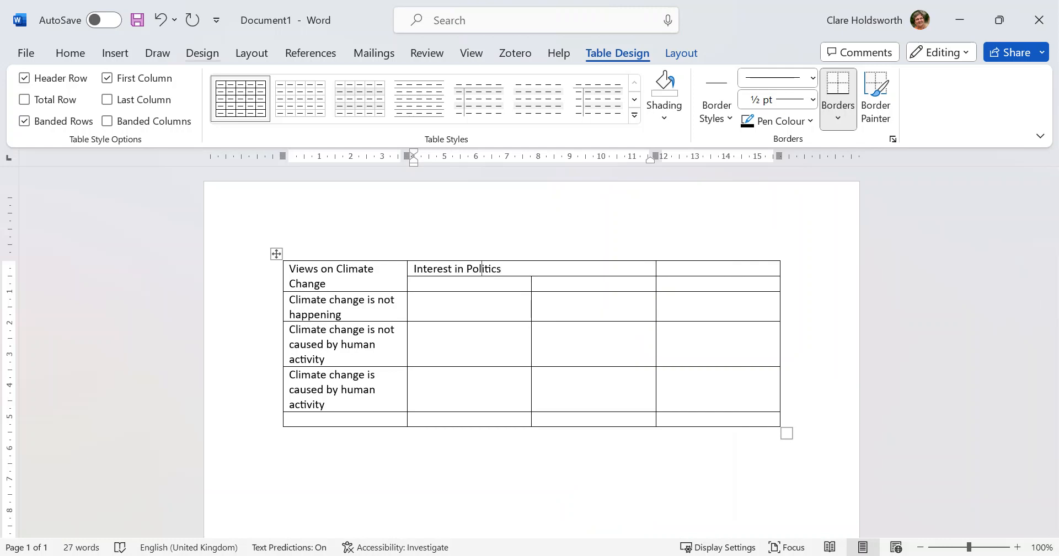
{"action": "key", "text": "ctrl+e"}
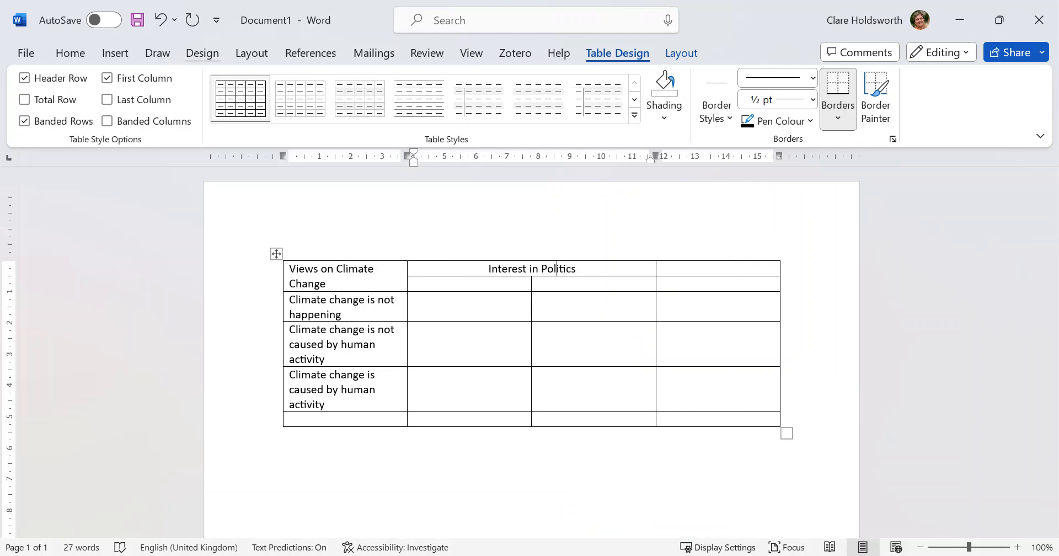
Enter the subheading "A great deal/quite a lot of interest" in the second column under Interest in Politics.
{"action": "left_click", "coordinate": [416, 283]}
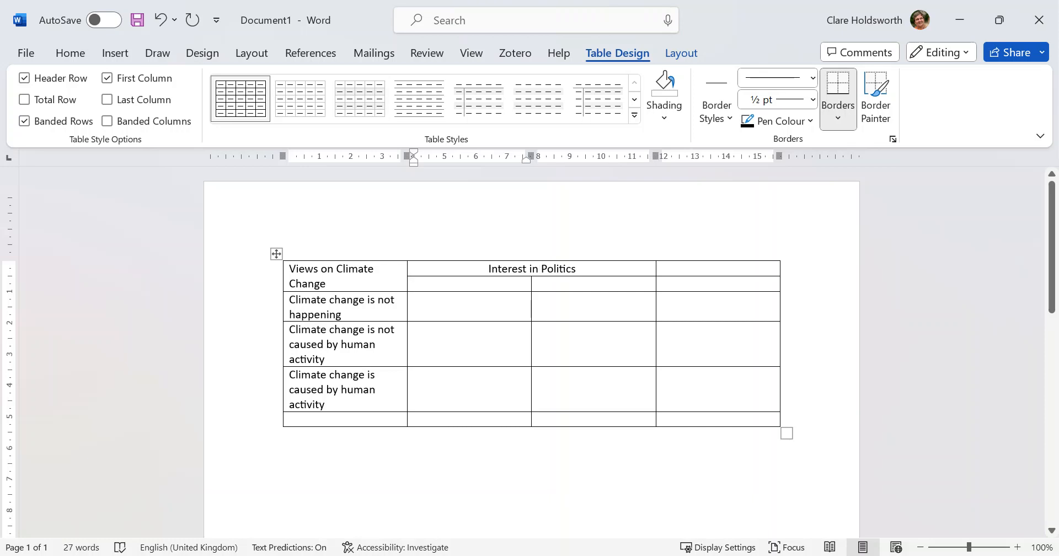
{"action": "type", "text": "Agreat"}
{"action": "key", "text": "BackSpace"}
{"action": "key", "text": "BackSpace"}
{"action": "key", "text": "BackSpace"}
{"action": "key", "text": "BackSpace"}
{"action": "key", "text": "BackSpace"}
{"action": "key", "text": "BackSpace"}
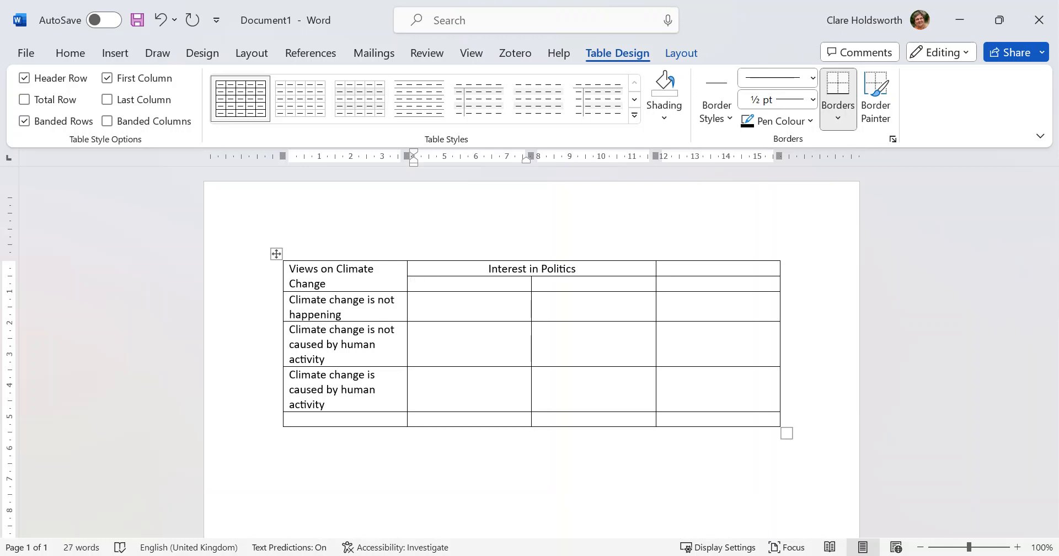
{"action": "type", "text": "A great deal"}
{"action": "type", "text": "/quite a lot of inte"}
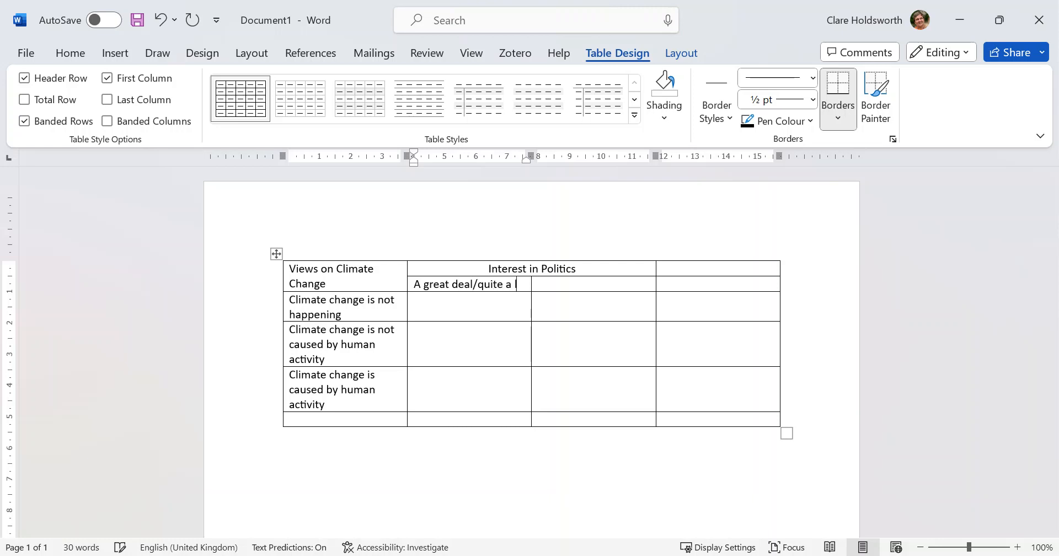
{"action": "type", "text": "rest"}
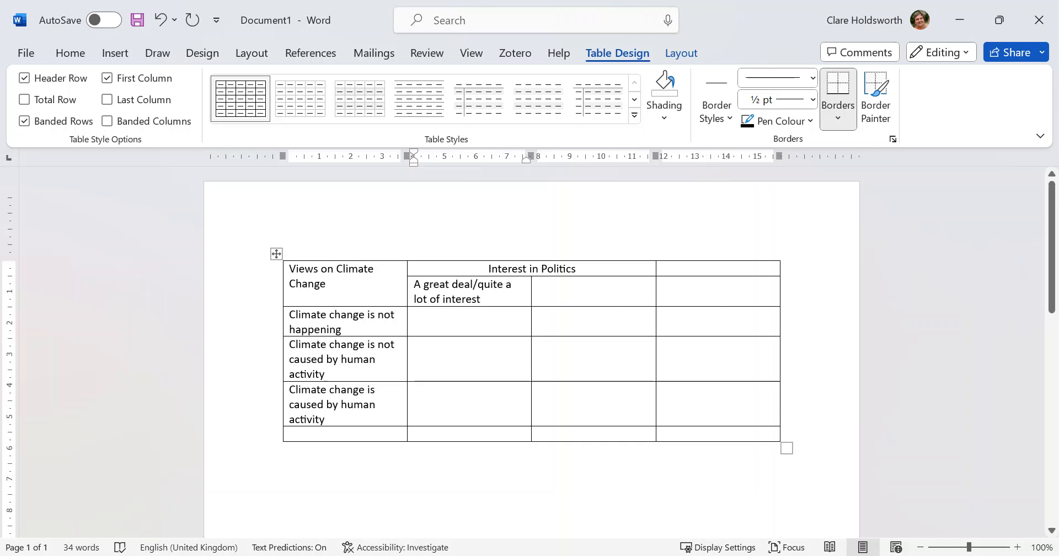
Enter the subheading "Some or no interest" in the third column under Interest in Politics.
{"action": "left_click", "coordinate": [539, 285]}
{"action": "type", "text": "Som"}
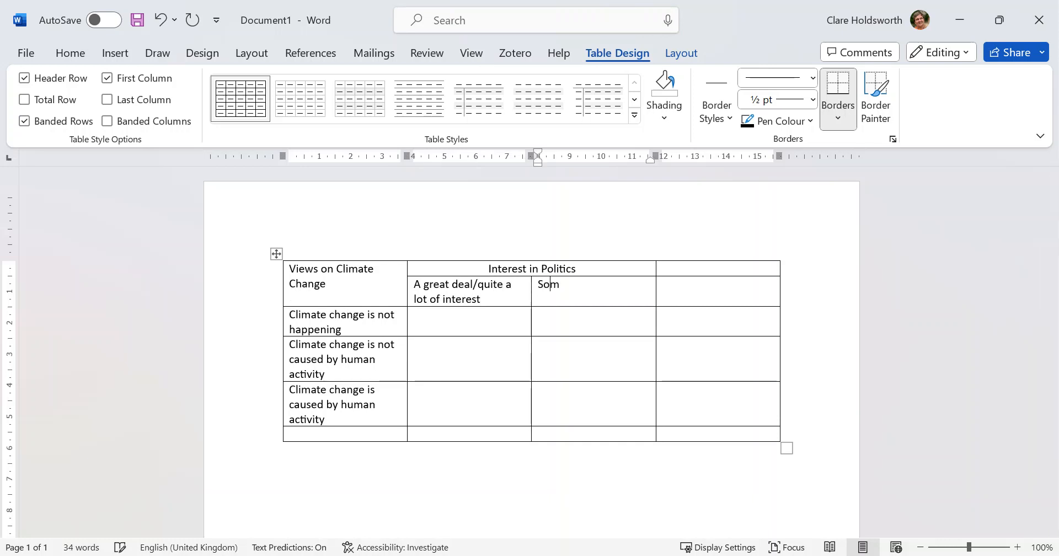
{"action": "type", "text": "e or no interest"}
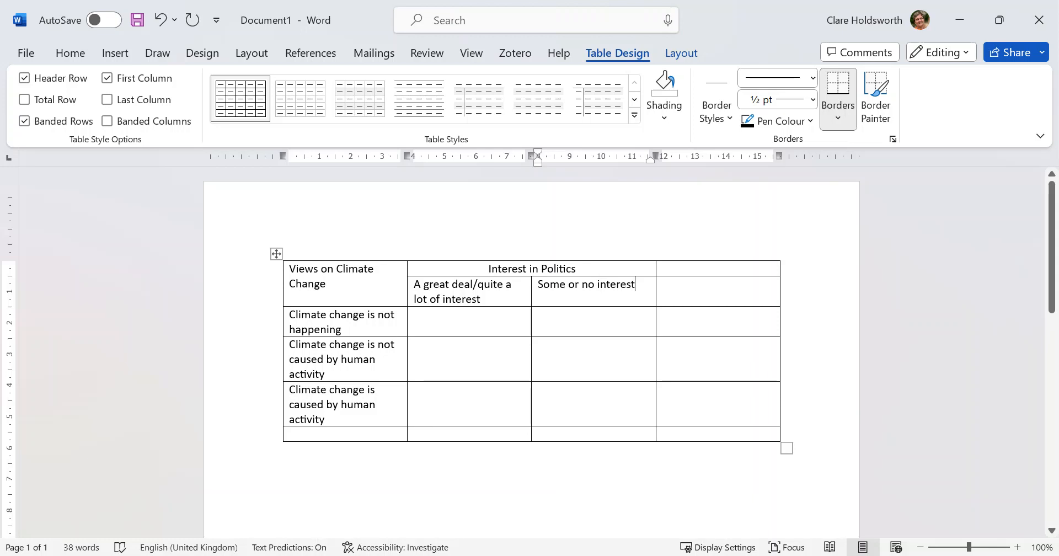
Fill the "Climate change is not happening" row with 3.0 and 4.8 under the two interest subheadings.
{"action": "left_click", "coordinate": [481, 299]}
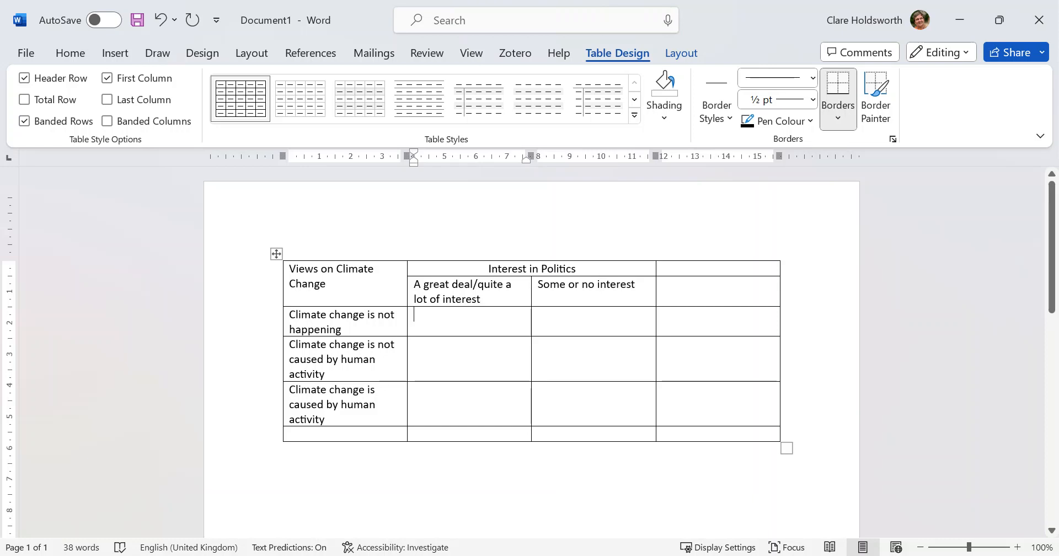
{"action": "left_click", "coordinate": [414, 314]}
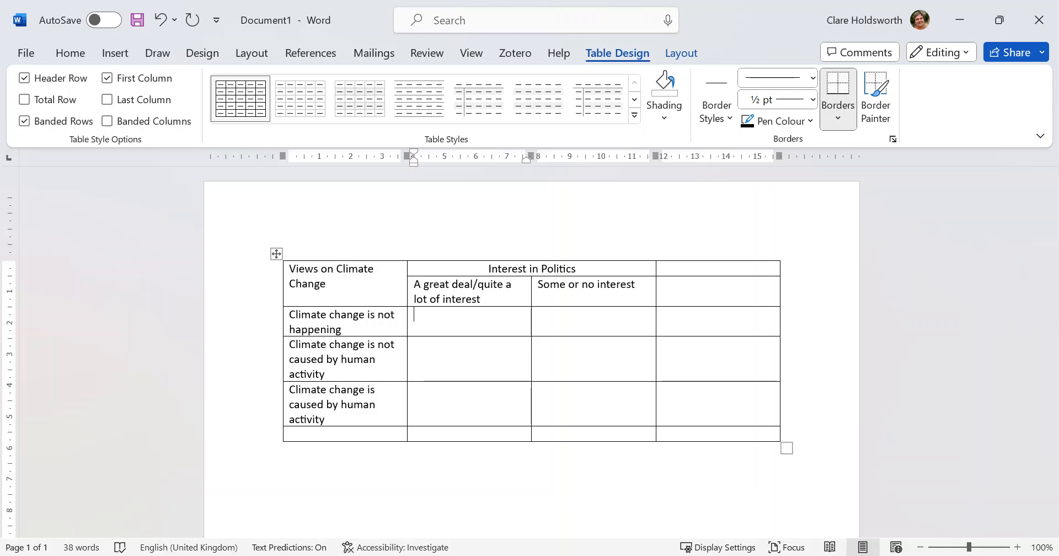
{"action": "type", "text": "3.0"}
{"action": "key", "text": "Tab"}
{"action": "type", "text": "4.8"}
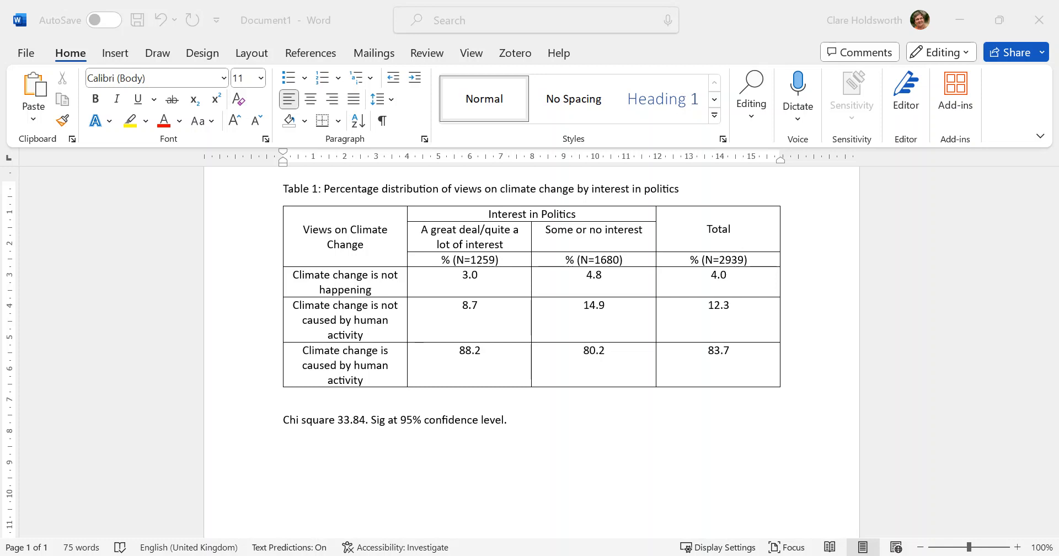
Add "P value < .05." to the end of the chi square note below the table.
{"action": "left_click", "coordinate": [507, 420]}
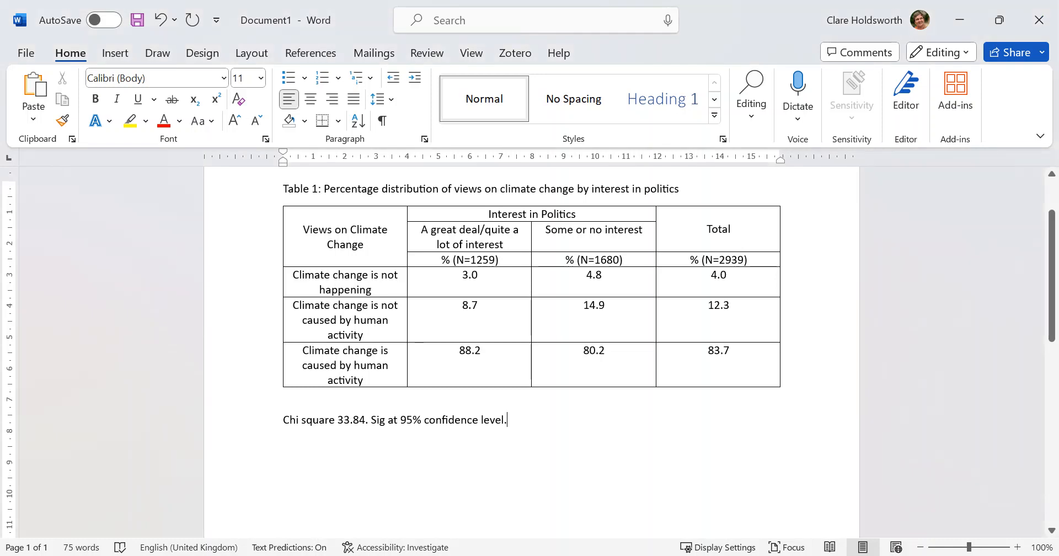
{"action": "type", "text": "P value"}
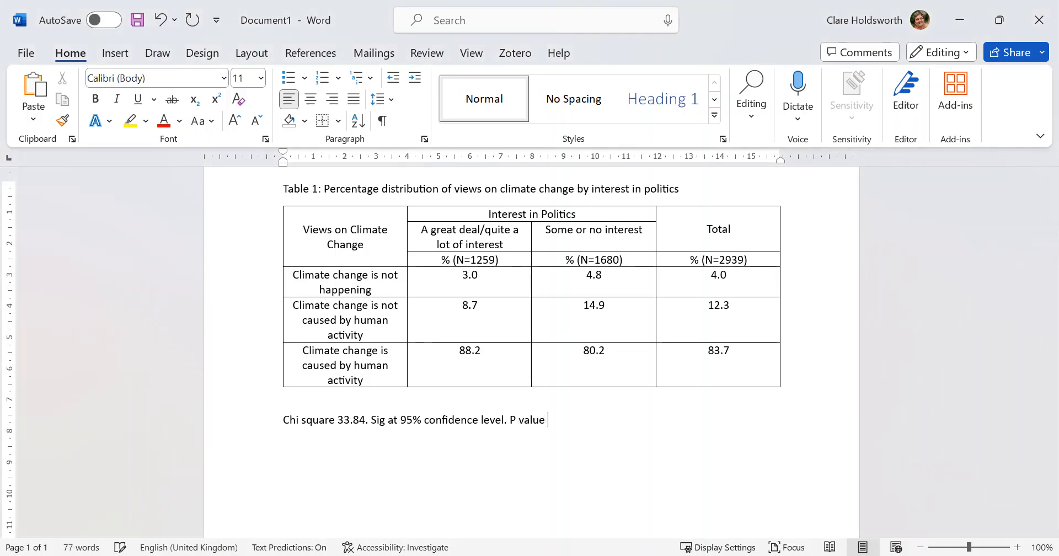
{"action": "type", "text": " < .00"}
{"action": "key", "text": "BackSpace"}
{"action": "type", "text": "5."}
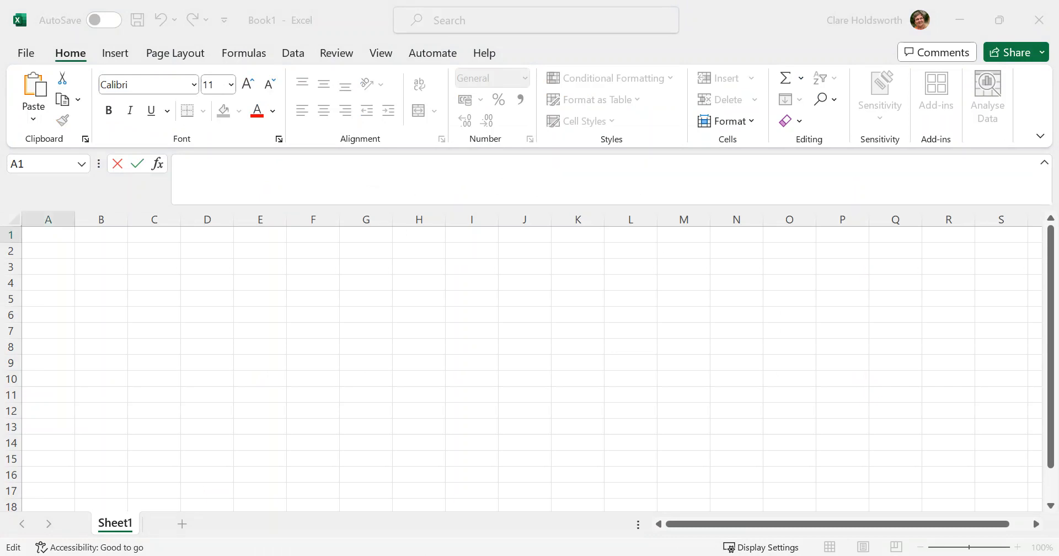
In Excel, paste the three climate change view labels with their two interest percentage columns into cells A2:C4.
{"action": "key", "text": "Return"}
{"action": "key", "text": "shift+Right"}
{"action": "key", "text": "shift+Right"}
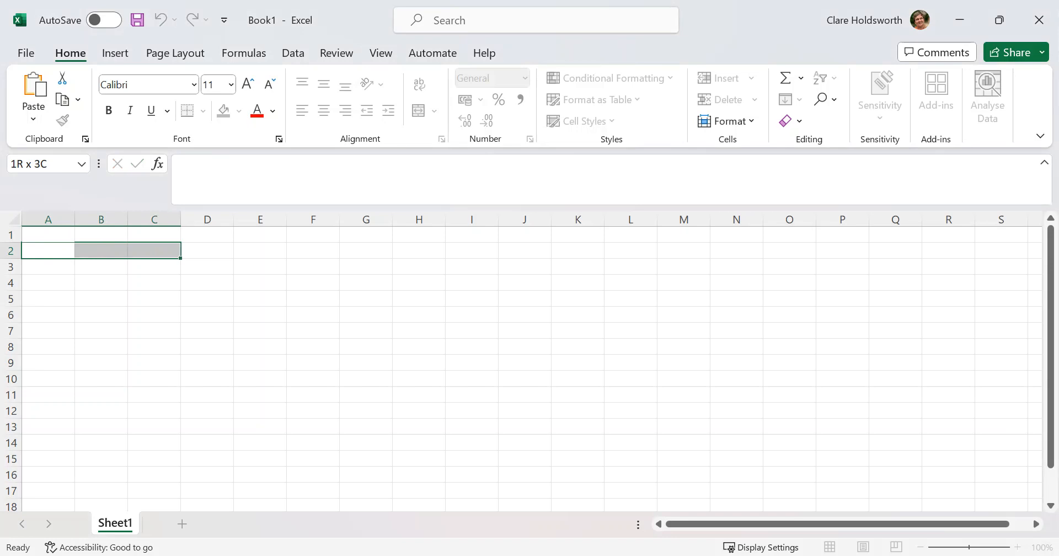
{"action": "key", "text": "shift+Down"}
{"action": "key", "text": "shift+Down"}
{"action": "key", "text": "shift+Down"}
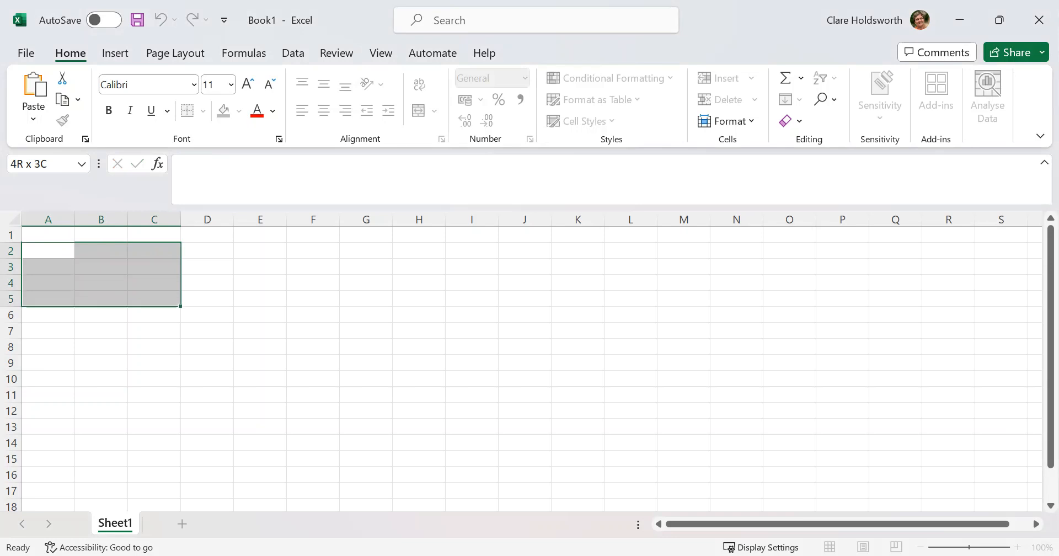
{"action": "key", "text": "shift+Up"}
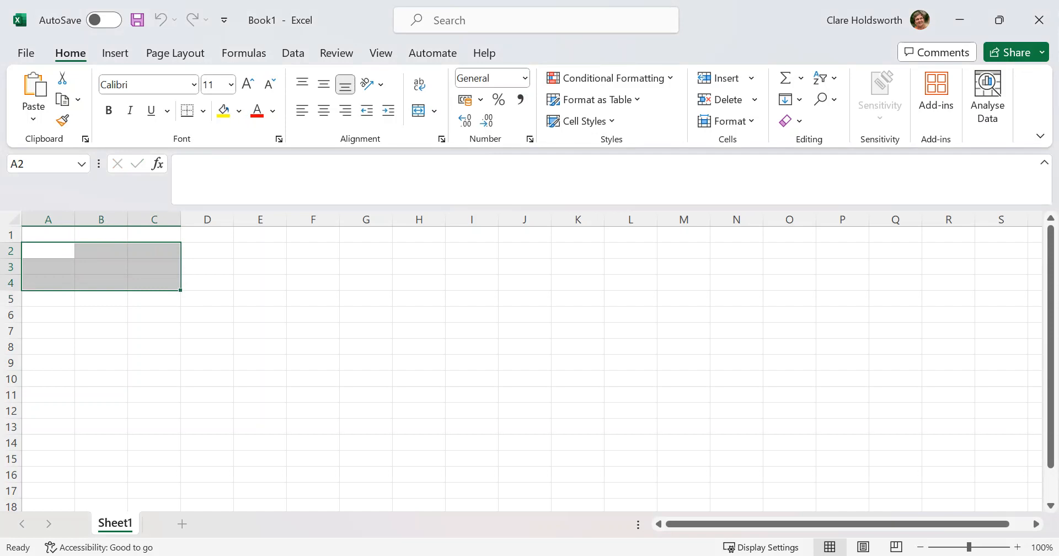
{"action": "type", "text": "Climate change is not happening\t3\t4.8 Climate change is not caused by human activity\t8.7\t14.9 Climate change is caused by human activity\t88.2\t80.2"}
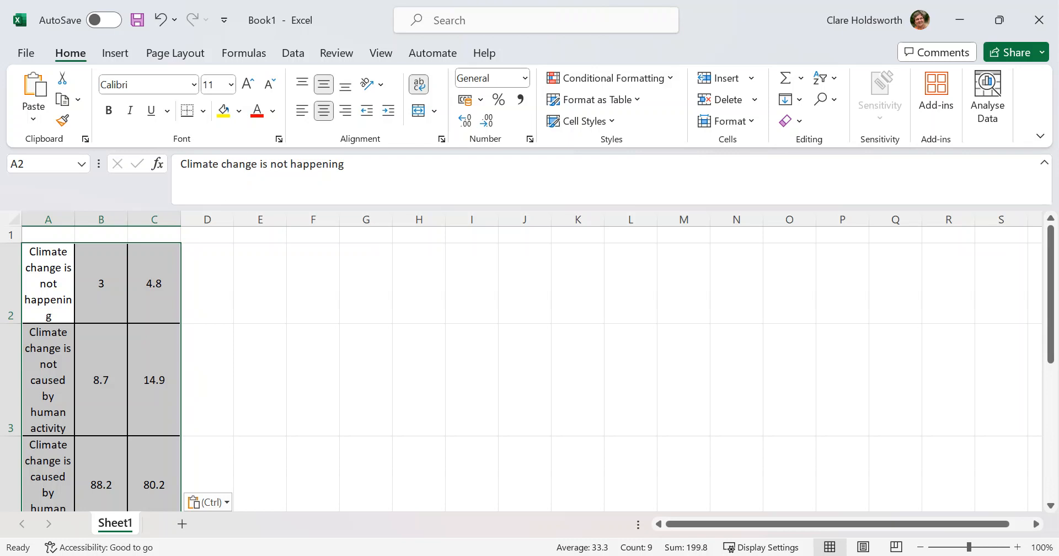
Widen column A and reduce the heights of rows 2 to 4 so each climate change label fits on one line.
{"action": "left_click_drag", "start_coordinate": [74, 219], "coordinate": [188, 219]}
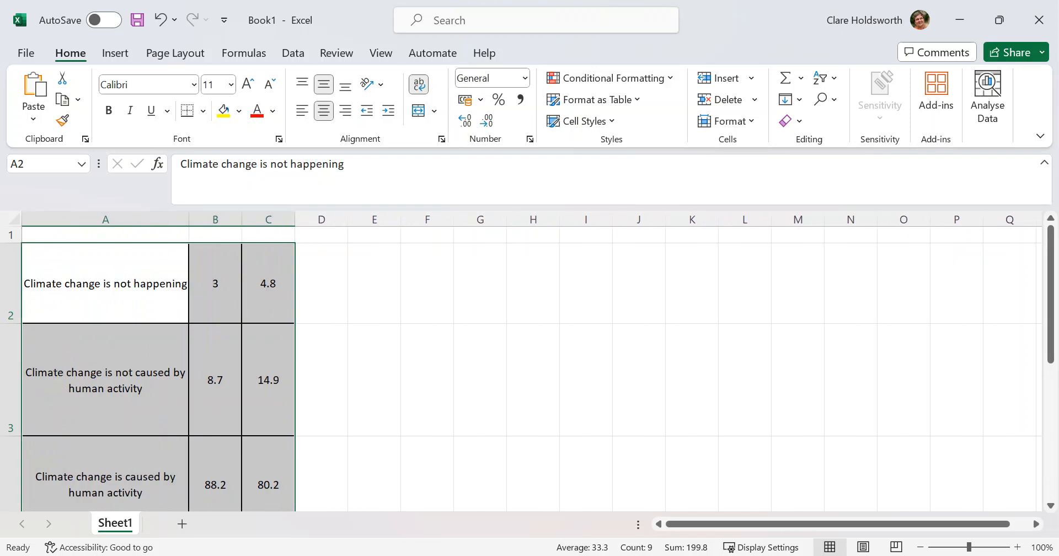
{"action": "left_click_drag", "start_coordinate": [11, 324], "coordinate": [11, 266]}
{"action": "left_click_drag", "start_coordinate": [11, 378], "coordinate": [11, 288]}
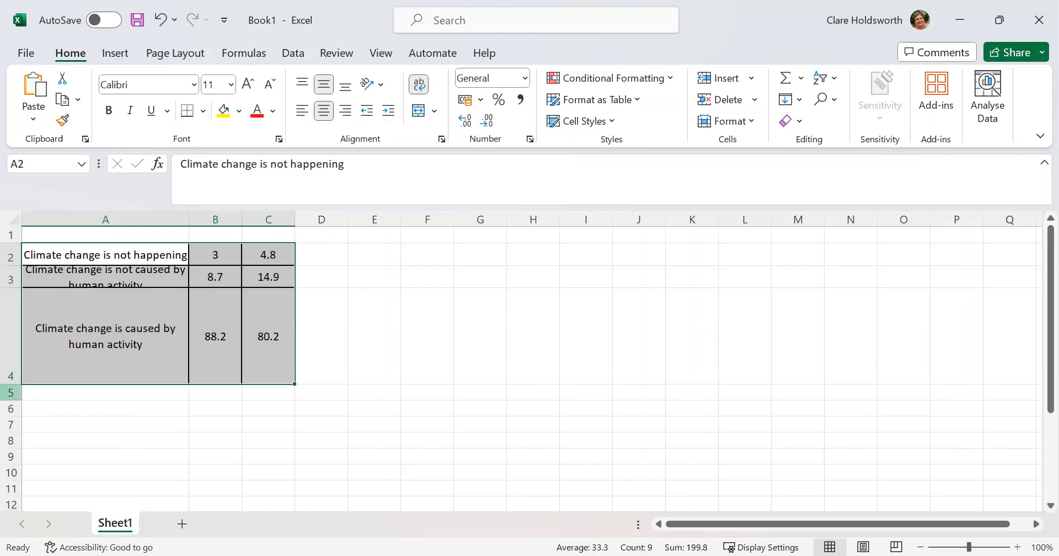
{"action": "left_click_drag", "start_coordinate": [11, 383], "coordinate": [11, 303]}
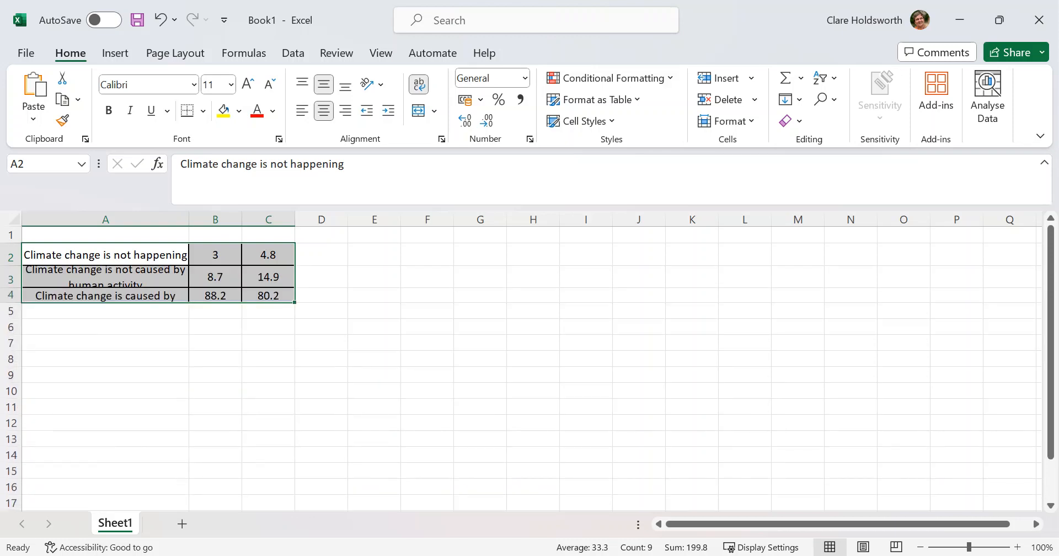
{"action": "left_click_drag", "start_coordinate": [189, 219], "coordinate": [269, 219]}
{"action": "left_click", "coordinate": [455, 358]}
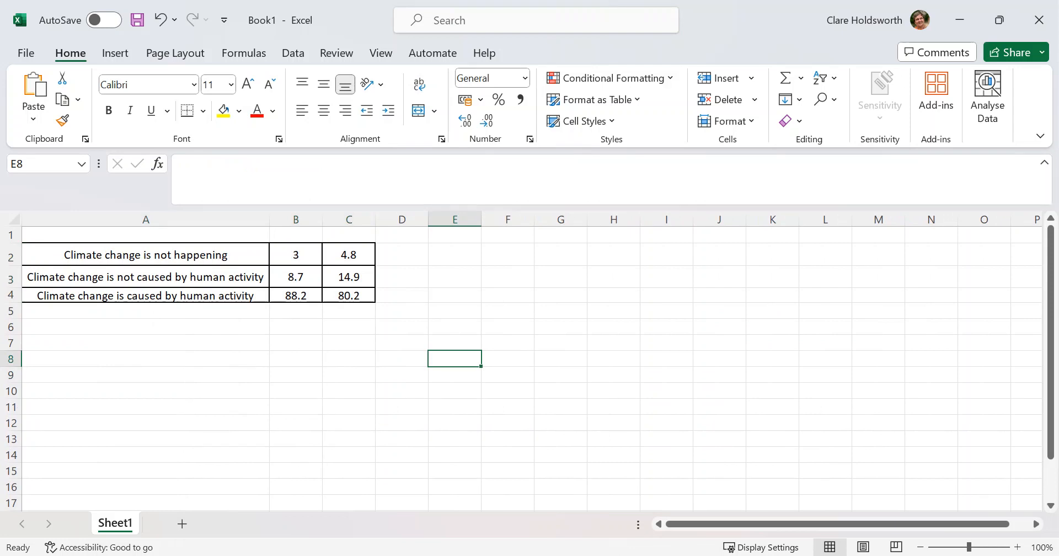
Enter the heading "Views on Climate Change" in cell A1 above the view labels.
{"action": "left_click", "coordinate": [145, 234]}
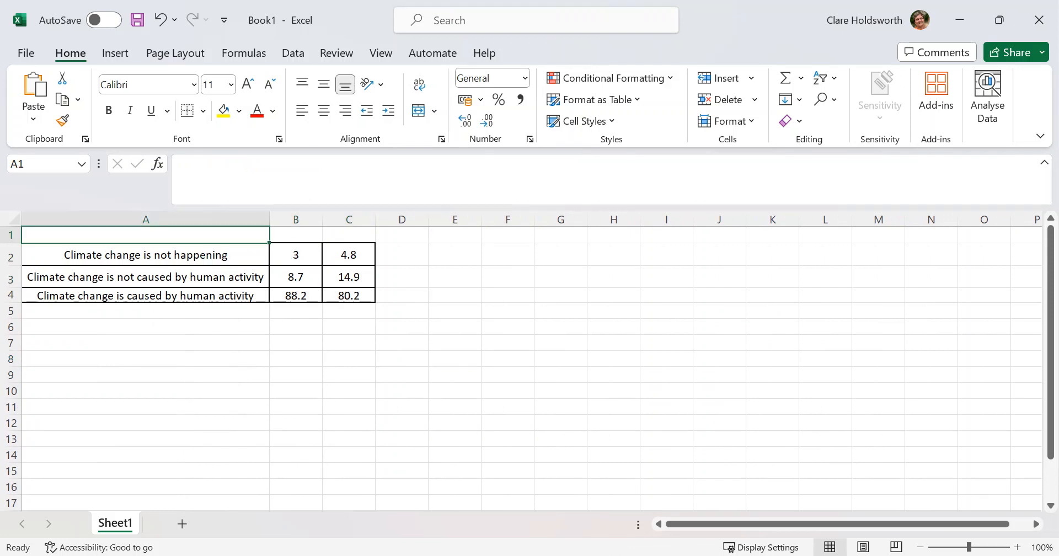
{"action": "type", "text": "Viws"}
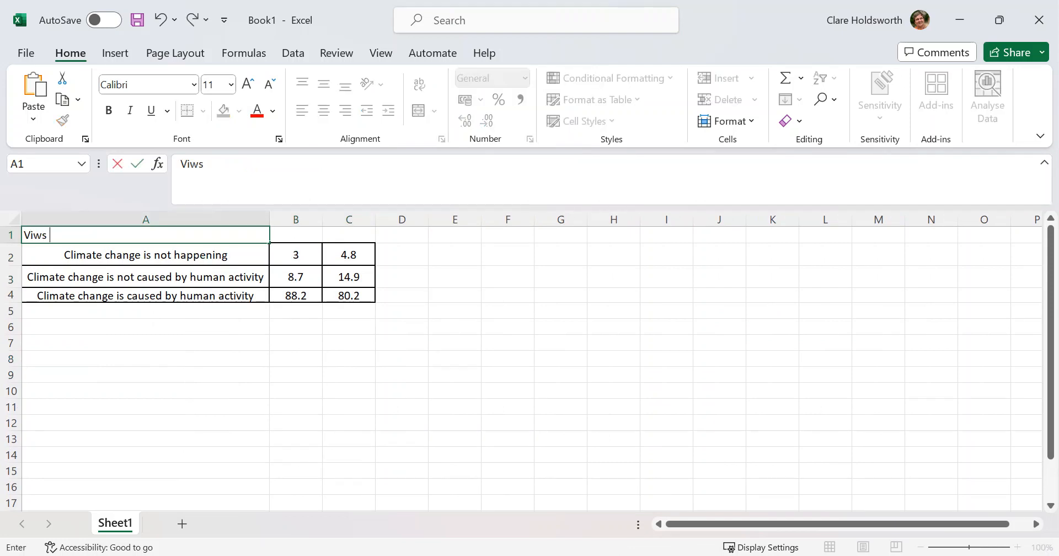
{"action": "key", "text": "BackSpace"}
{"action": "key", "text": "BackSpace"}
{"action": "key", "text": "BackSpace"}
{"action": "type", "text": "ie"}
{"action": "key", "text": "BackSpace"}
{"action": "key", "text": "BackSpace"}
{"action": "type", "text": "iews on Climate Chang"}
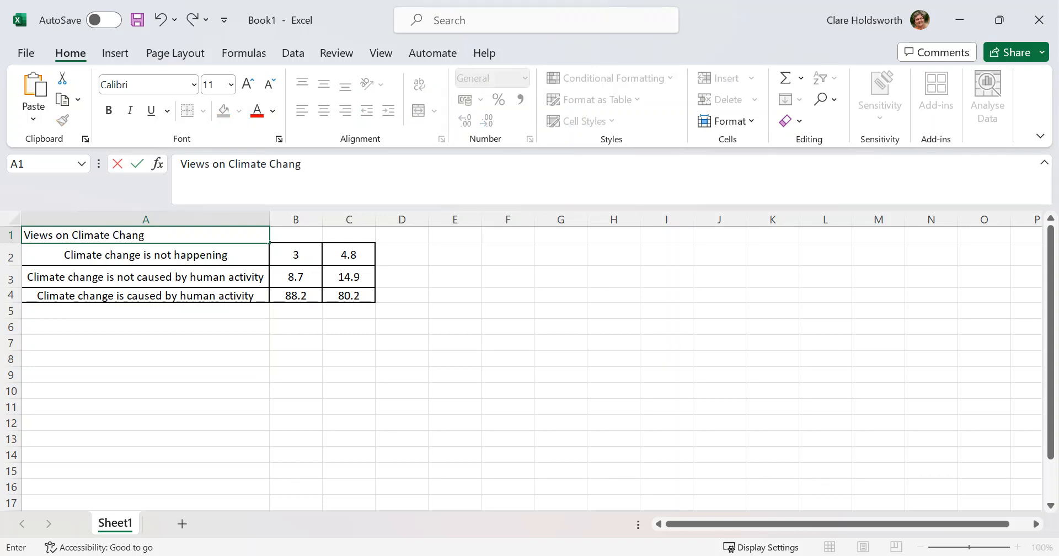
{"action": "type", "text": "e"}
{"action": "key", "text": "Tab"}
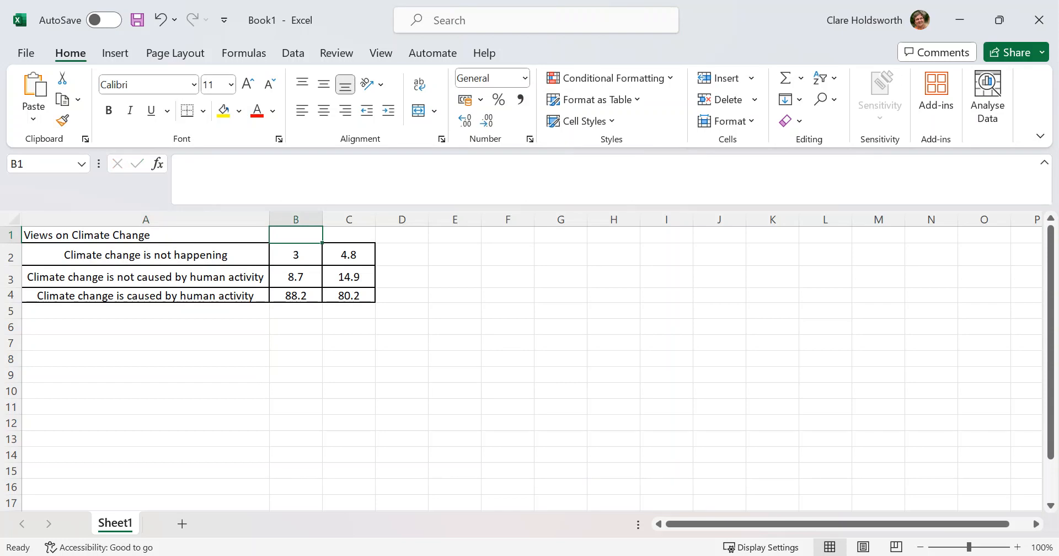
Enter the heading "A great/quite a lot of interest" in cell B1 and widen column B to fit it.
{"action": "type", "text": "A great"}
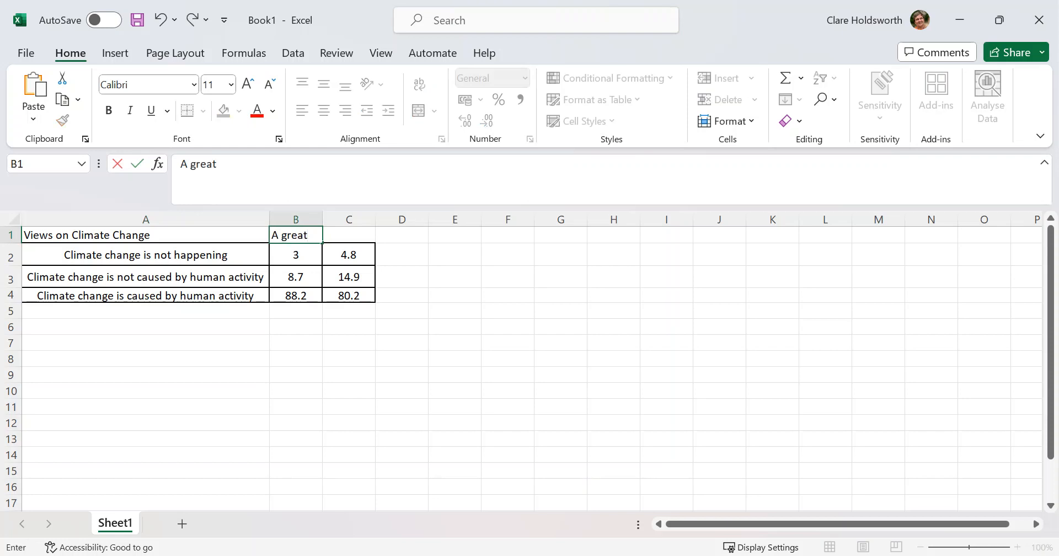
{"action": "type", "text": "/quite a lot of"}
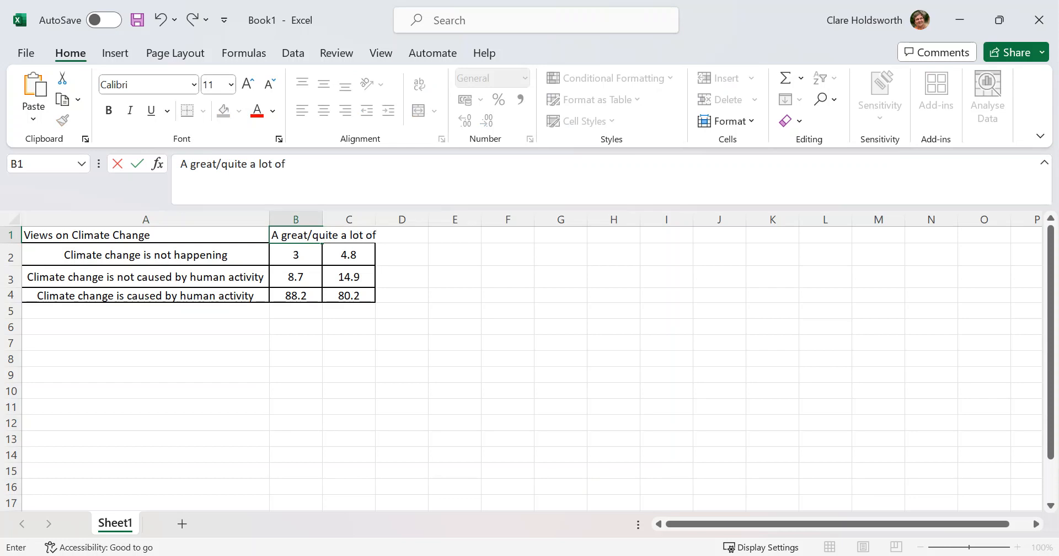
{"action": "type", "text": " inters"}
{"action": "type", "text": "est"}
{"action": "left_click", "coordinate": [296, 219]}
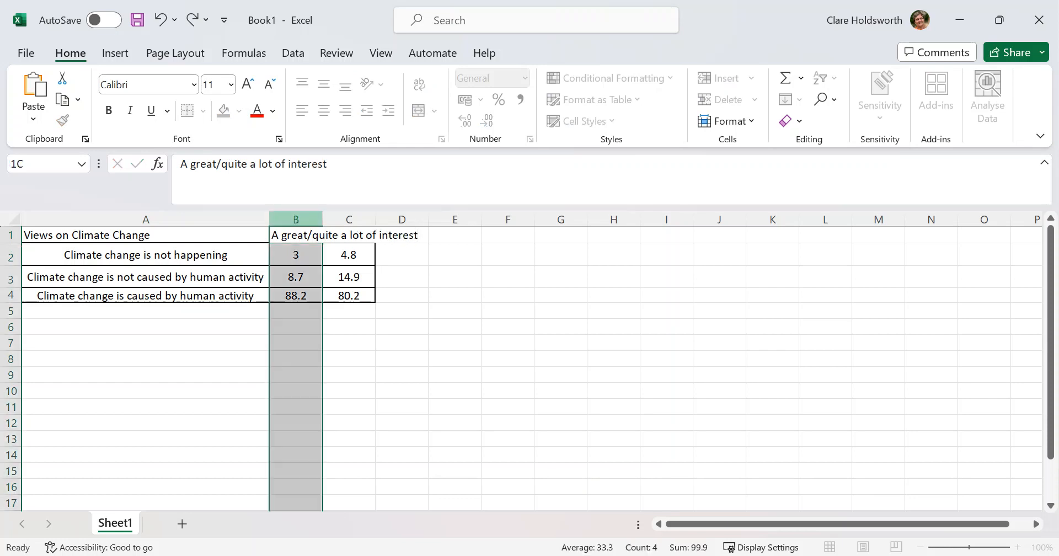
{"action": "left_click_drag", "start_coordinate": [322, 219], "coordinate": [426, 219]}
Enter the heading "Some or no interest" in cell C1 and widen column C to fit it.
{"action": "left_click", "coordinate": [451, 235]}
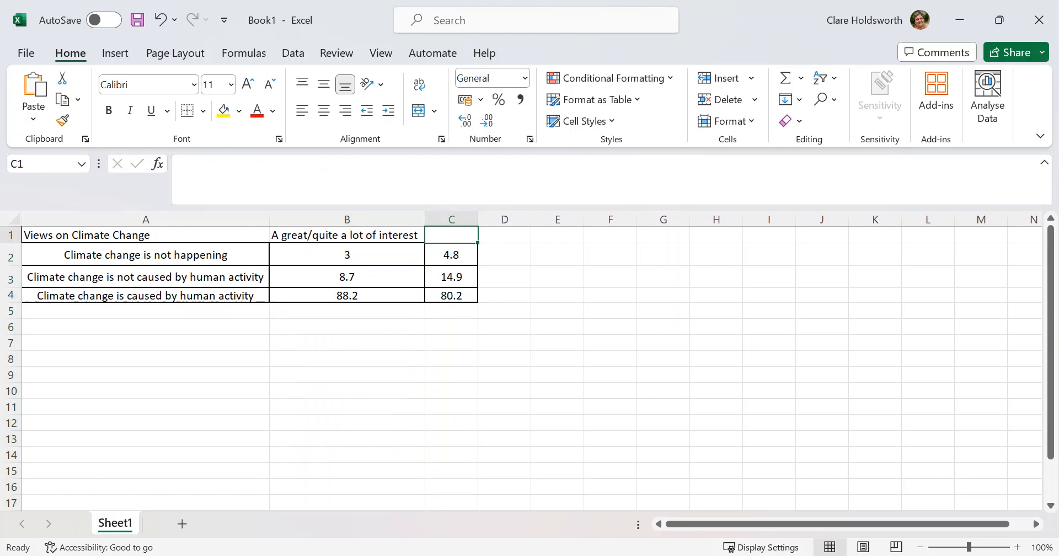
{"action": "type", "text": "Some o"}
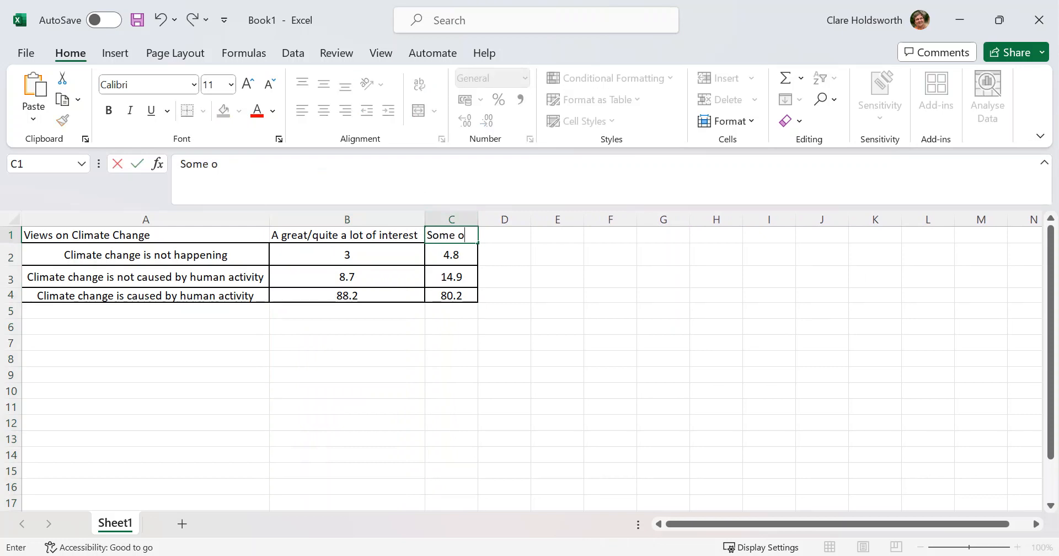
{"action": "type", "text": "r no int"}
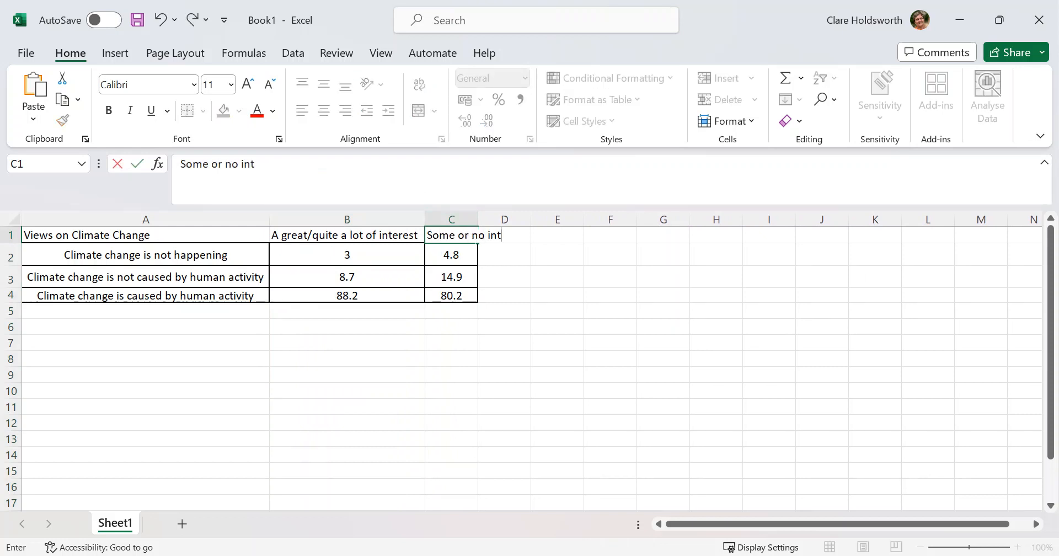
{"action": "type", "text": "erest"}
{"action": "left_click", "coordinate": [453, 219]}
{"action": "left_click_drag", "start_coordinate": [478, 219], "coordinate": [534, 220]}
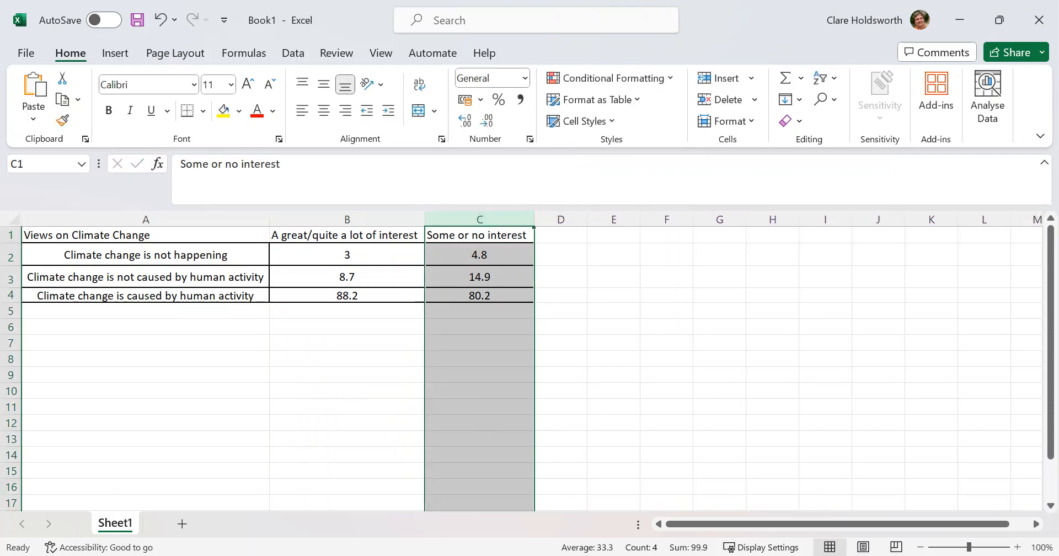
{"action": "left_click", "coordinate": [666, 276]}
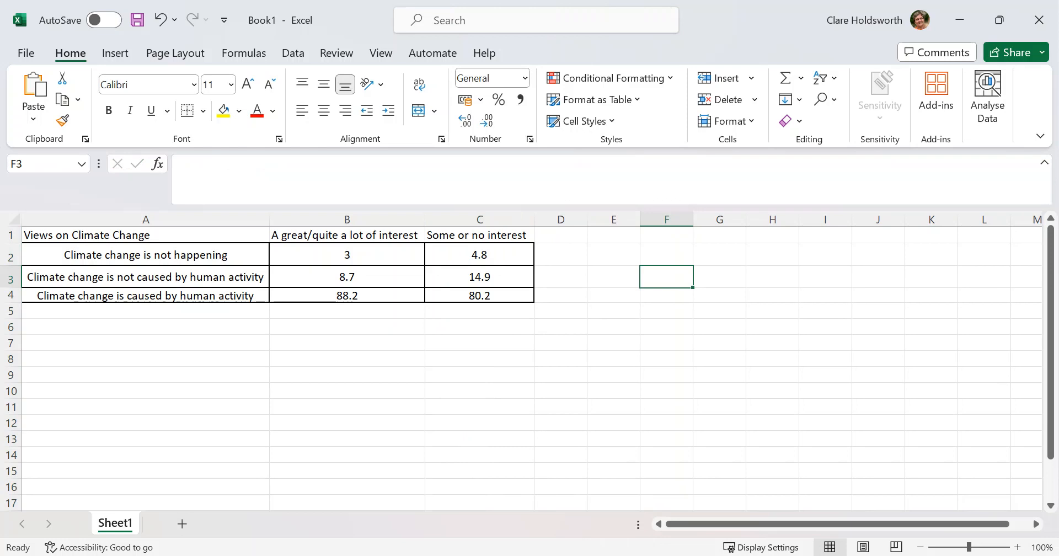
Insert a 2D clustered column chart from A1:C4 and place it beside the data, starting at column D.
{"action": "left_click_drag", "start_coordinate": [145, 234], "coordinate": [479, 295]}
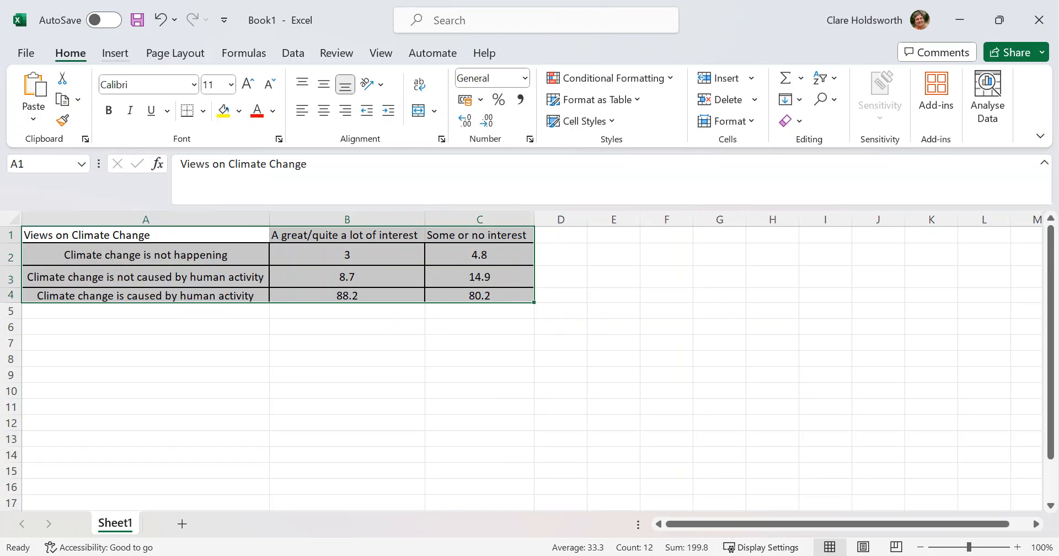
{"action": "left_click", "coordinate": [115, 53]}
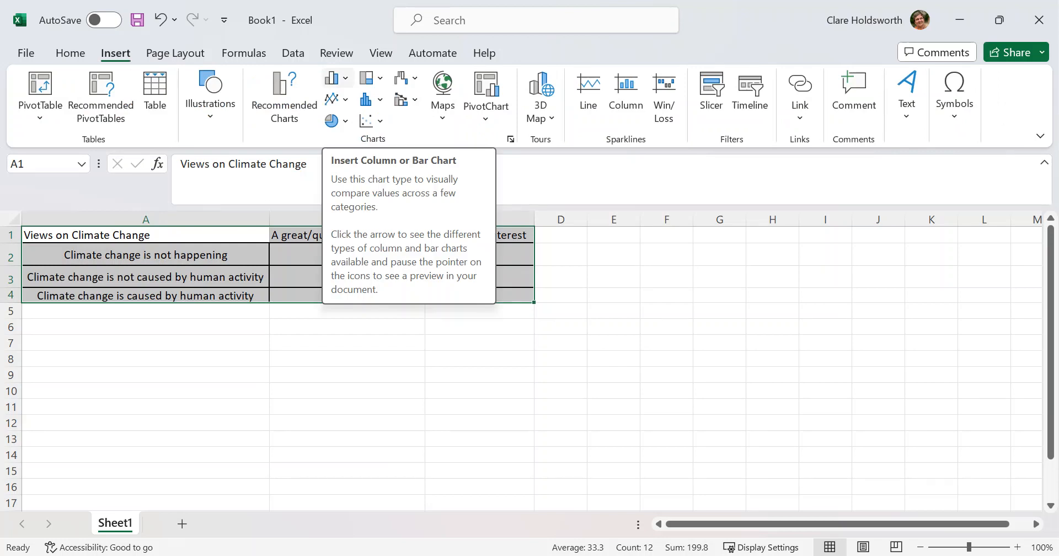
{"action": "left_click", "coordinate": [337, 78]}
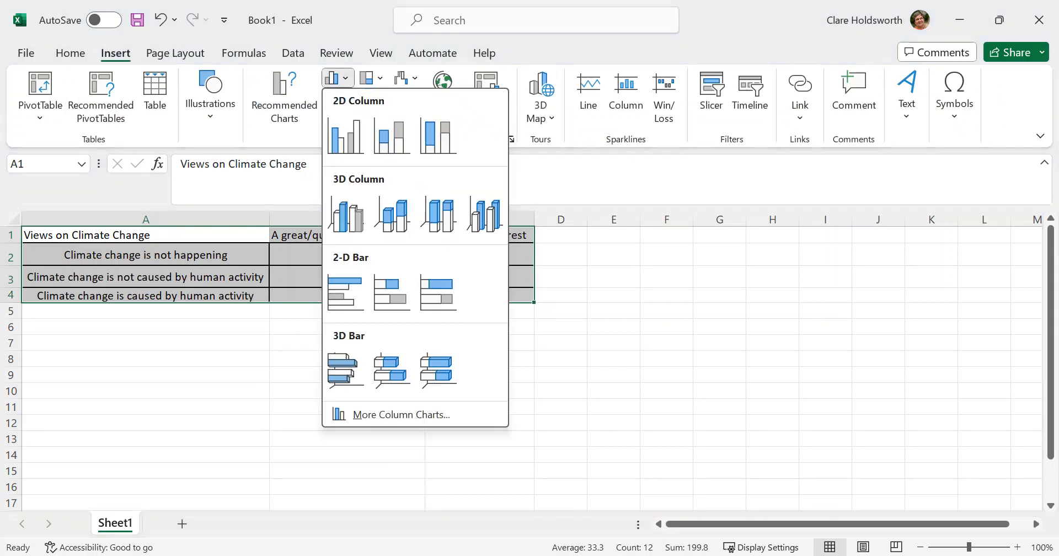
{"action": "left_click", "coordinate": [345, 135]}
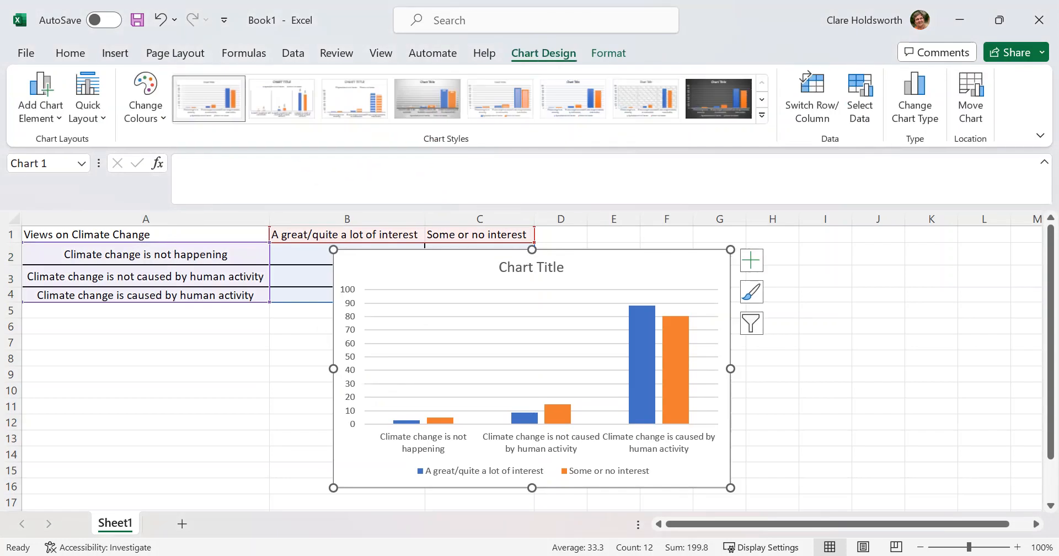
{"action": "mouse_move", "coordinate": [442, 267]}
{"action": "left_mouse_down"}
{"action": "mouse_move", "coordinate": [679, 261]}
{"action": "mouse_move", "coordinate": [666, 260]}
{"action": "left_mouse_up"}
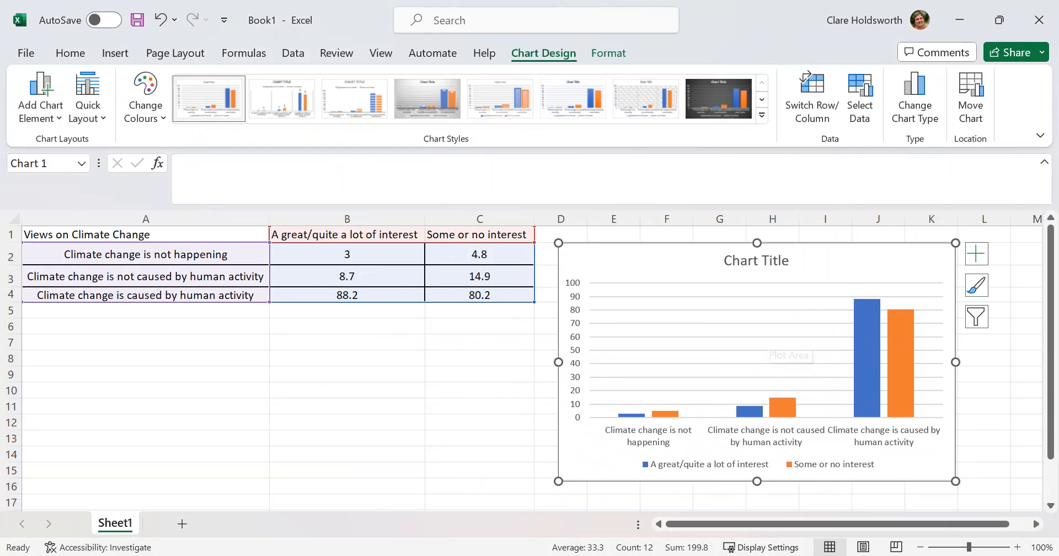
Set the chart title to "Perentage distibution of views on climate change by interest in politics".
{"action": "left_click", "coordinate": [755, 263]}
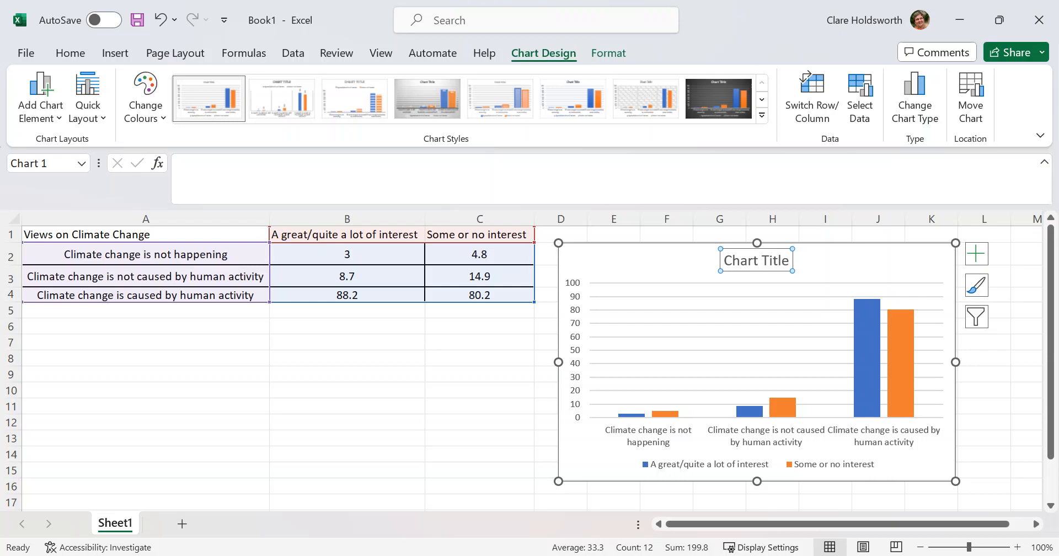
{"action": "type", "text": "Per"}
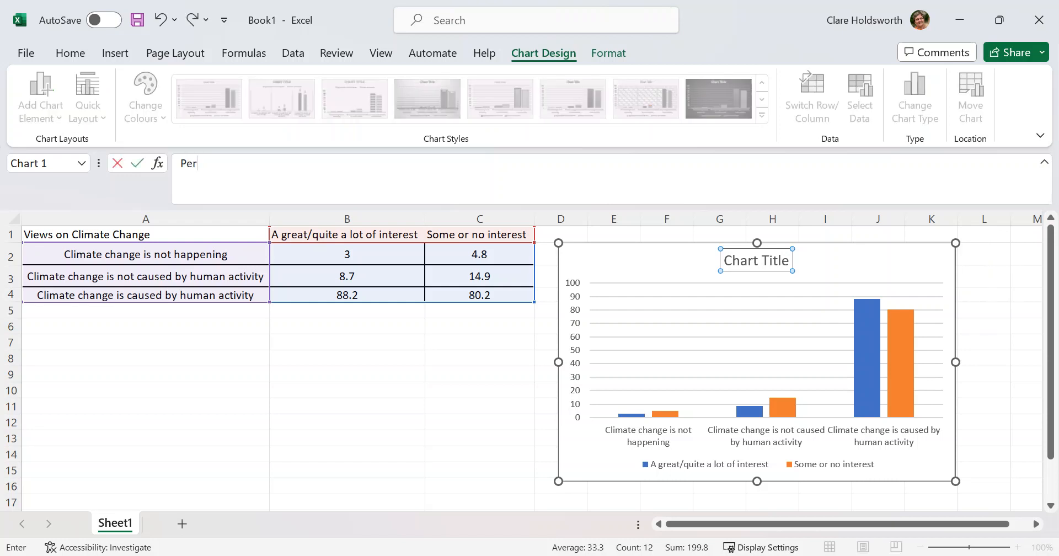
{"action": "key", "text": "Return"}
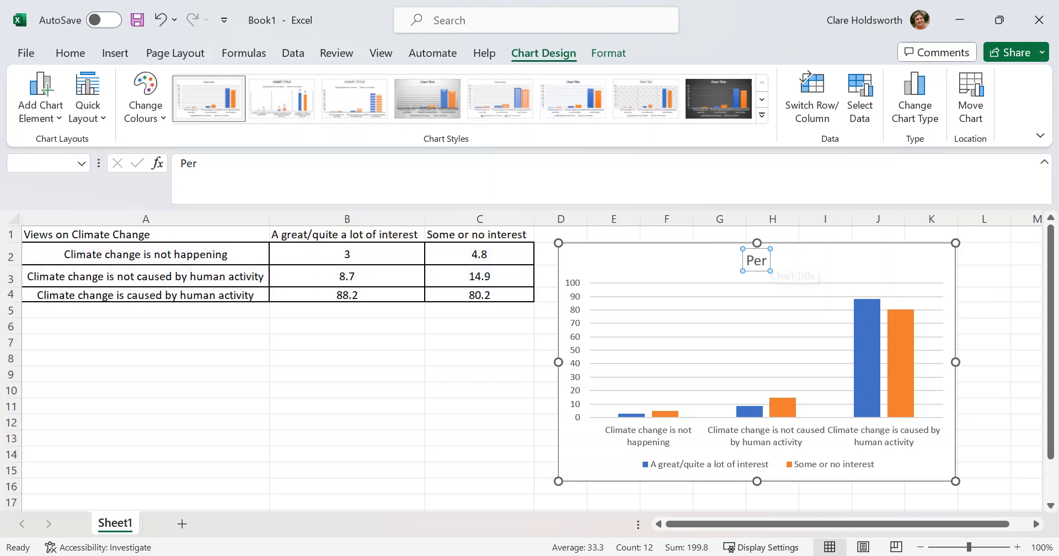
{"action": "left_click", "coordinate": [197, 164]}
{"action": "type", "text": "entage"}
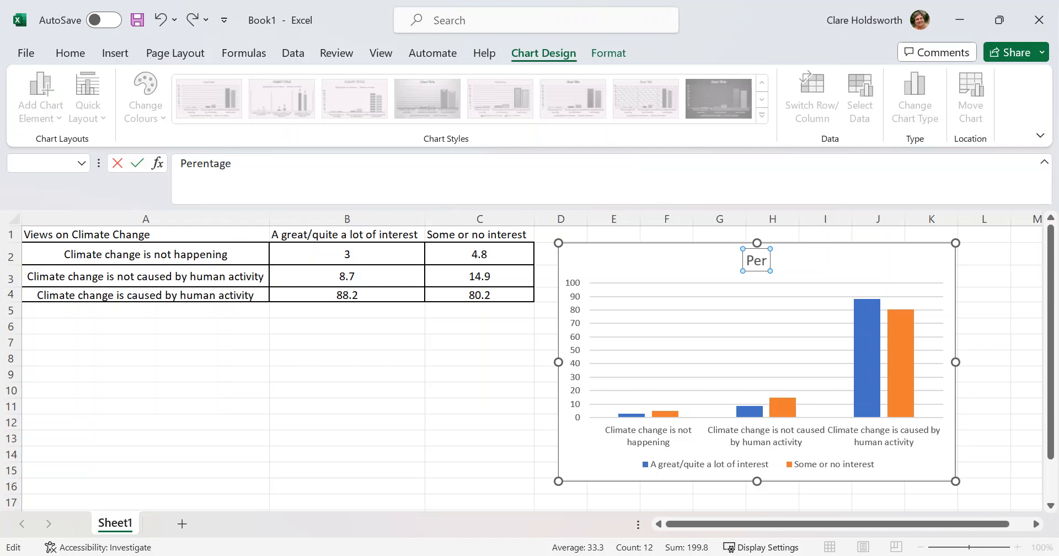
{"action": "type", "text": " distibution of views"}
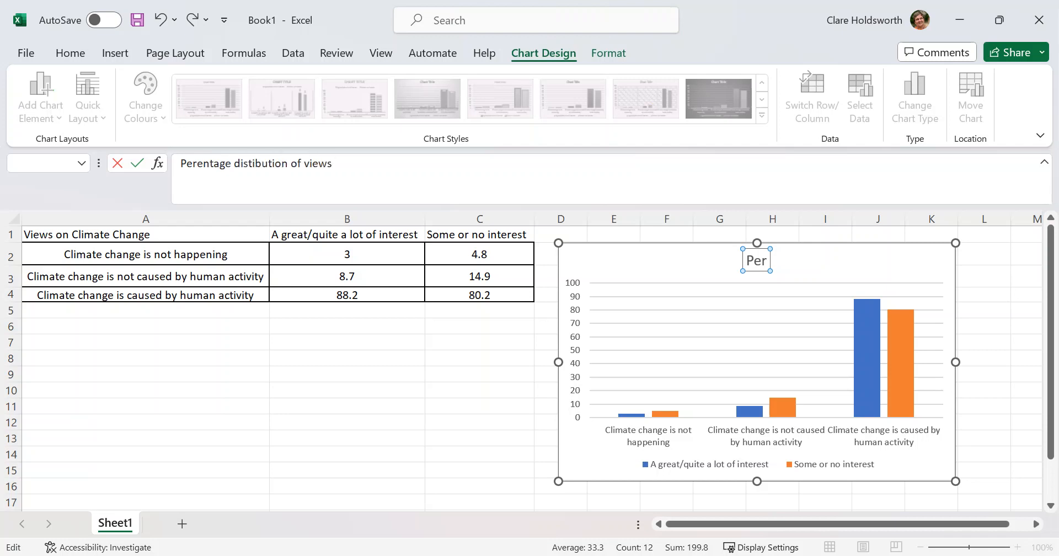
{"action": "type", "text": " on climate change by interset"}
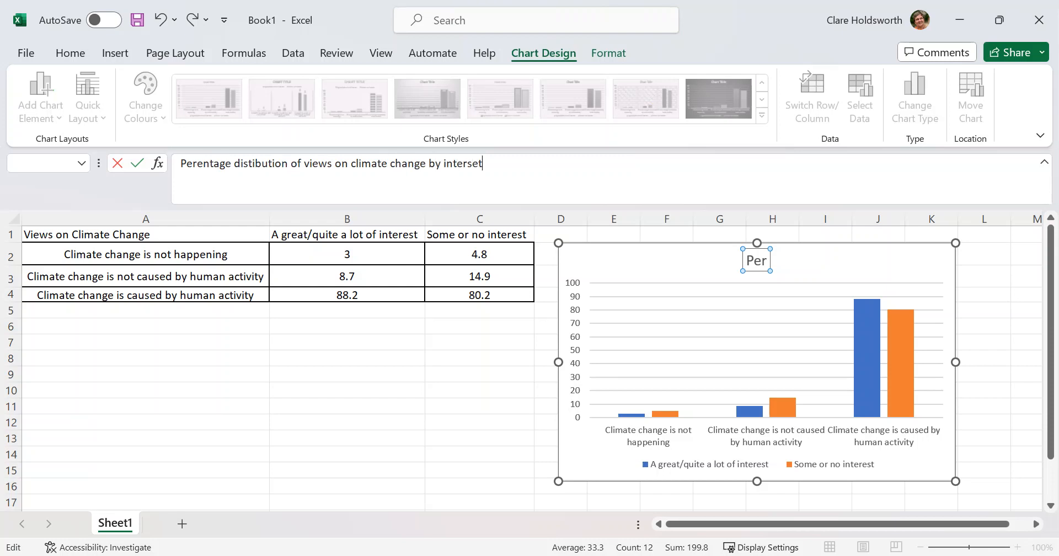
{"action": "key", "text": "BackSpace"}
{"action": "key", "text": "BackSpace"}
{"action": "type", "text": "est in politics"}
{"action": "key", "text": "Return"}
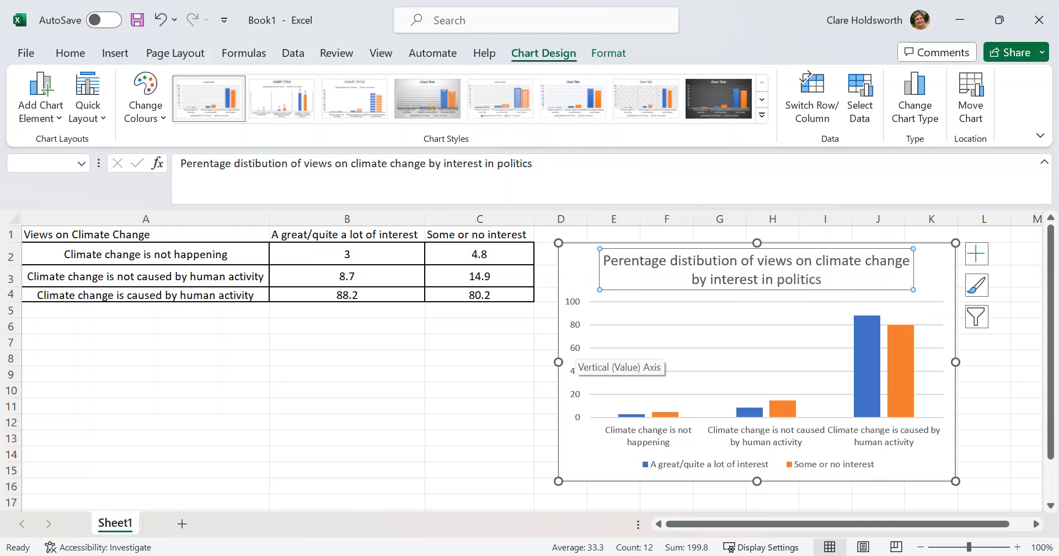
{"action": "left_click", "coordinate": [573, 364]}
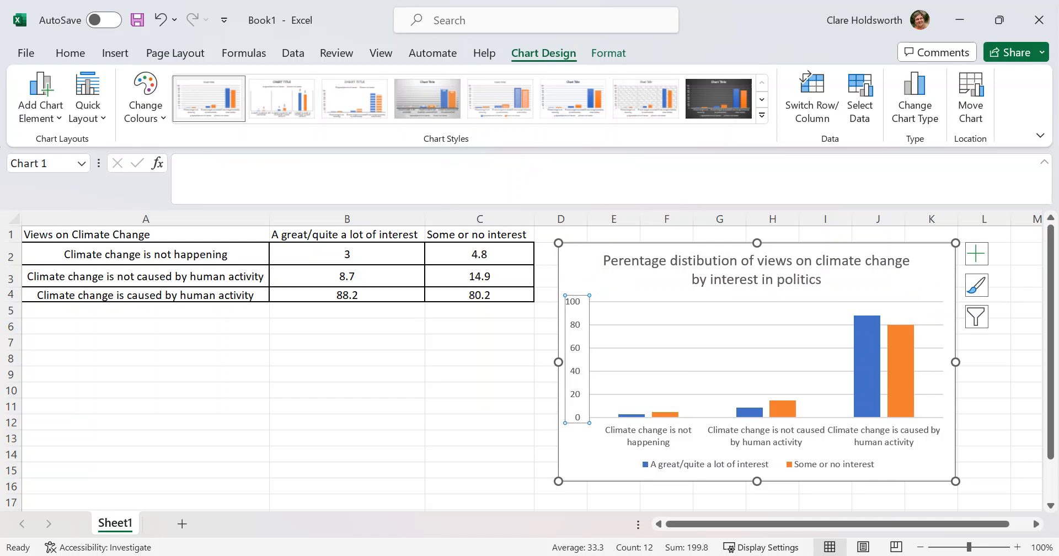
{"action": "right_click", "coordinate": [577, 353]}
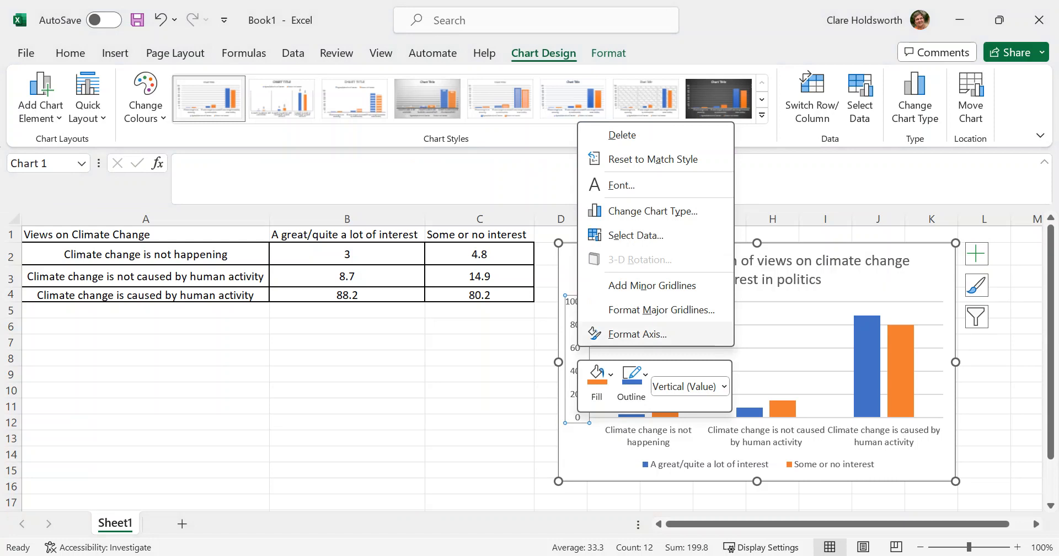
{"action": "left_click", "coordinate": [637, 334]}
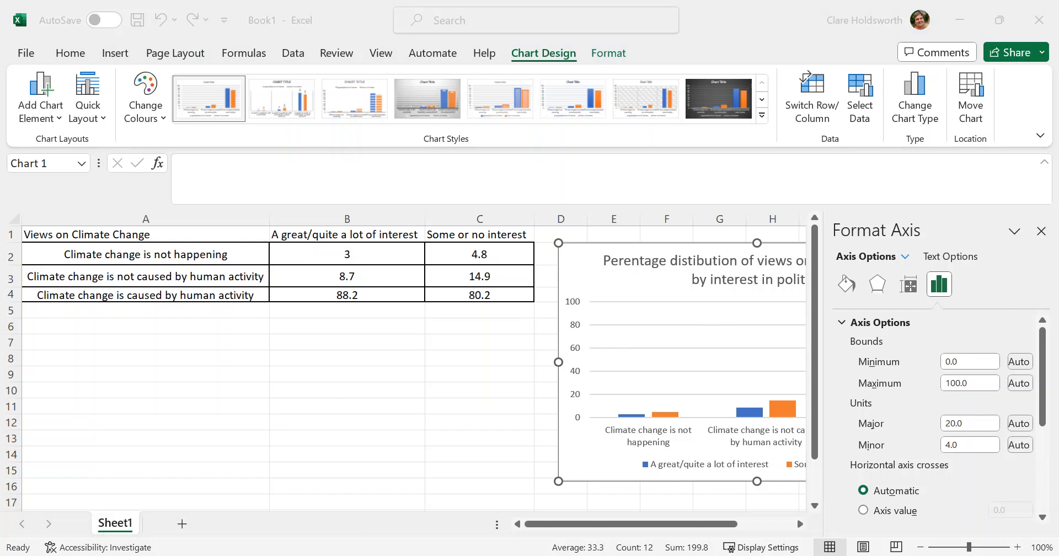
{"action": "left_click", "coordinate": [1041, 231]}
{"action": "left_click", "coordinate": [1041, 231]}
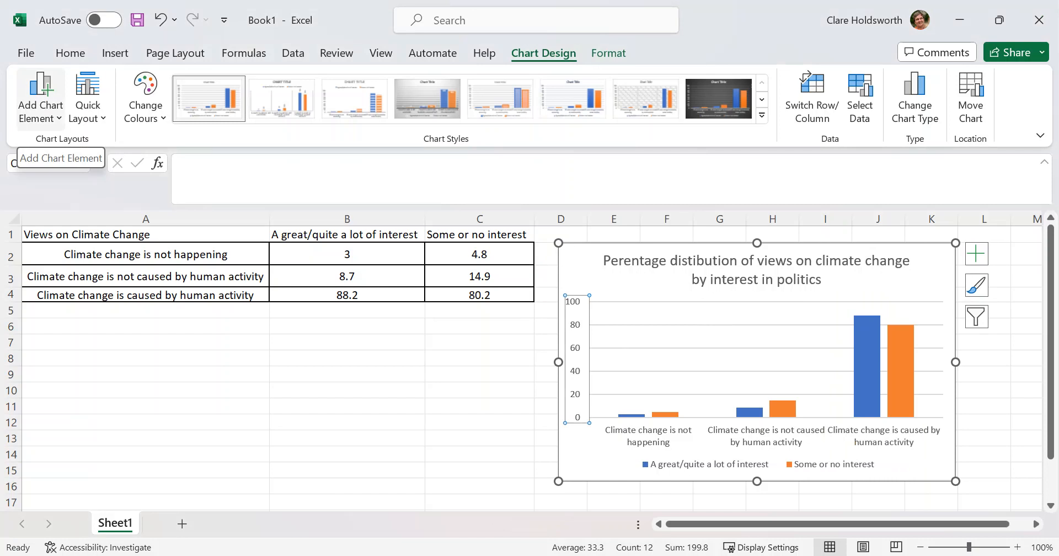
Add a primary vertical axis title to the chart reading "% distribution".
{"action": "left_click", "coordinate": [40, 99]}
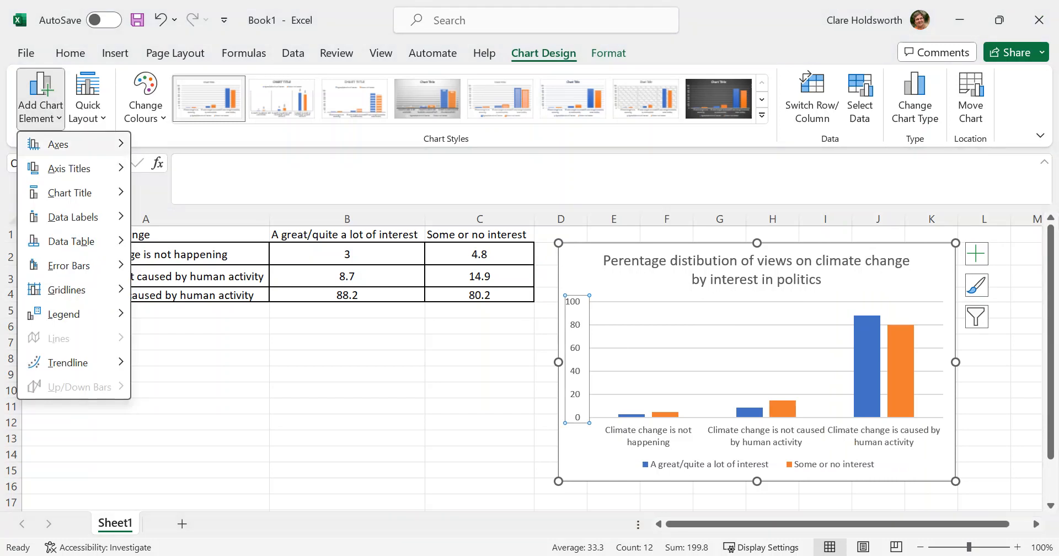
{"action": "mouse_move", "coordinate": [69, 168]}
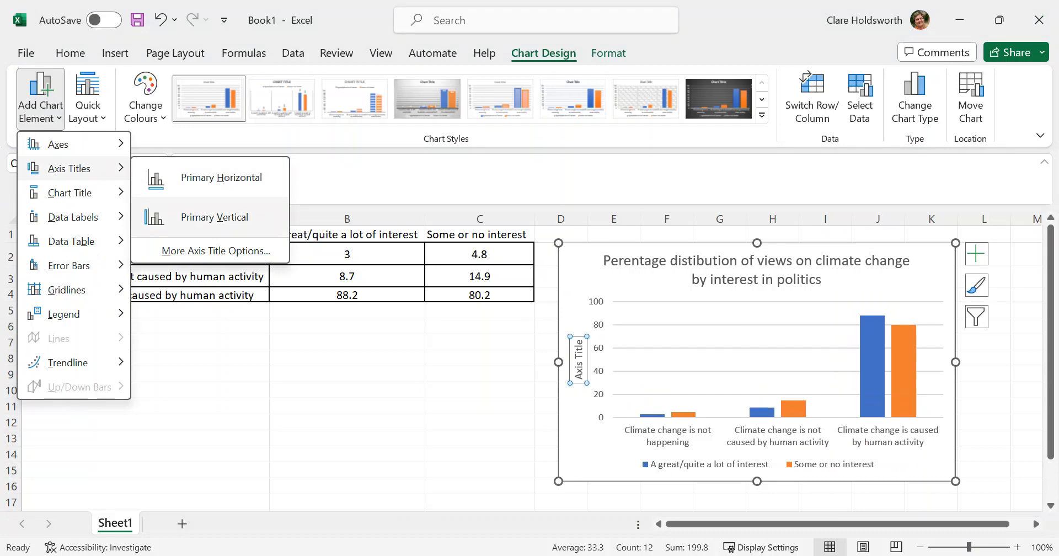
{"action": "left_click", "coordinate": [215, 217]}
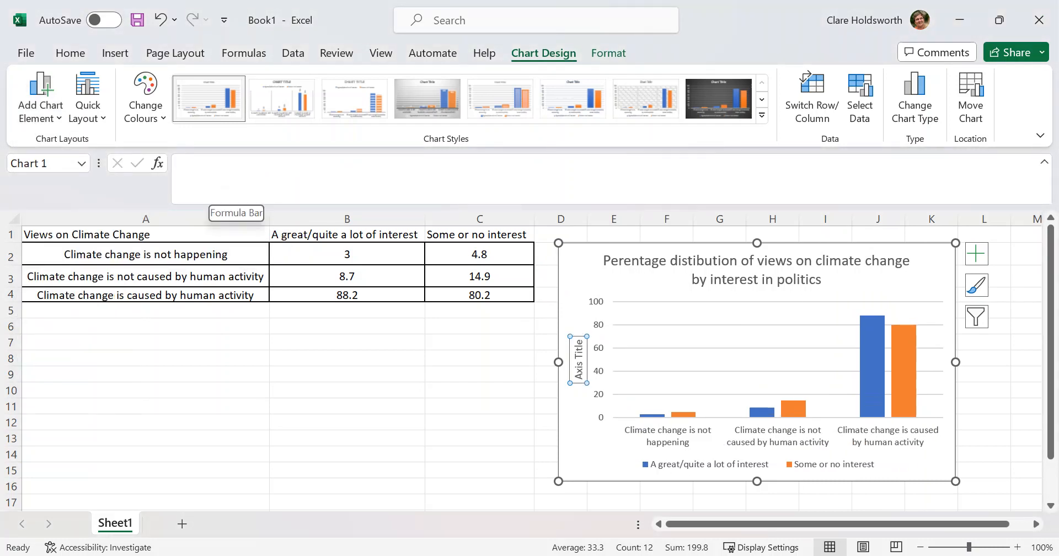
{"action": "type", "text": "% distribution"}
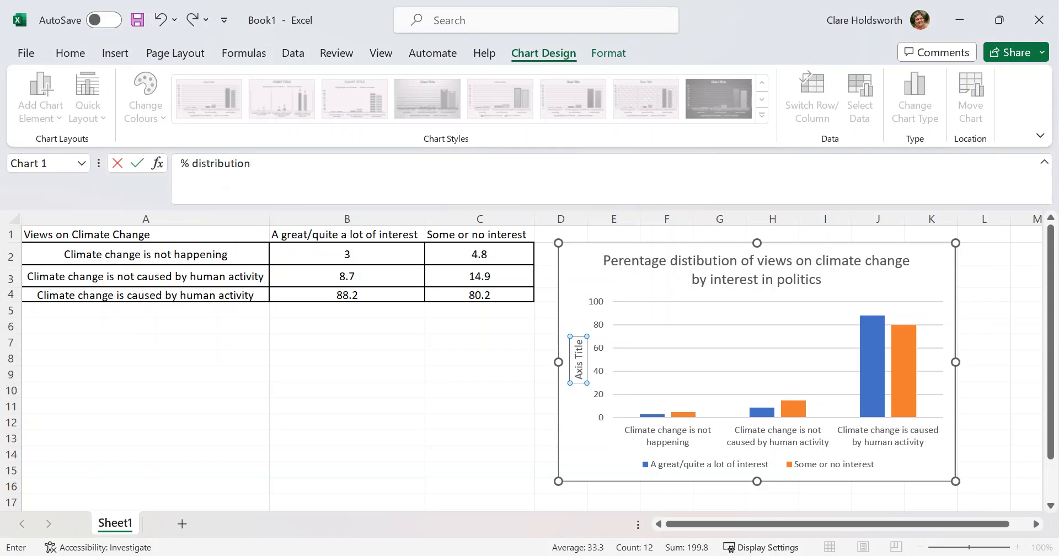
{"action": "key", "text": "Return"}
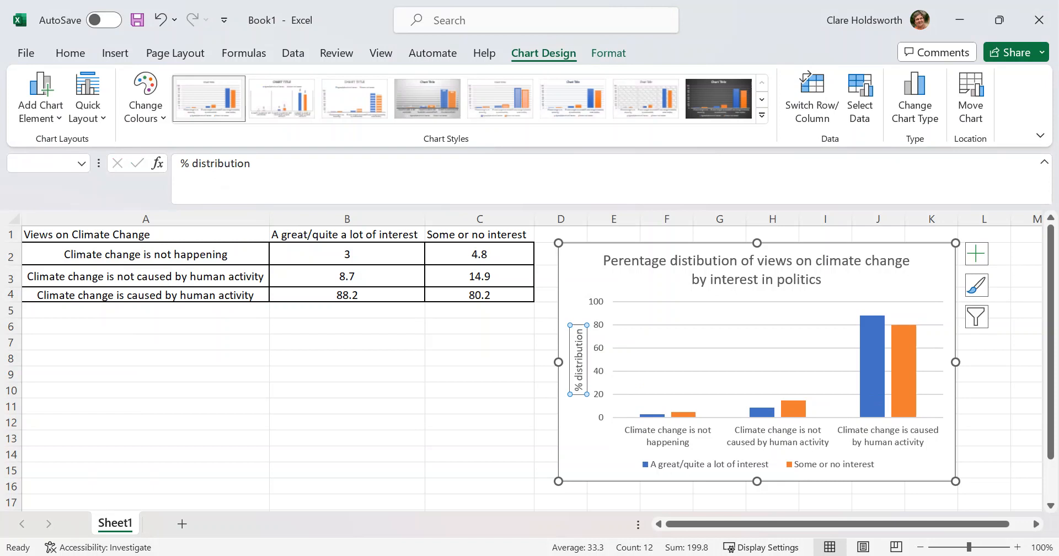